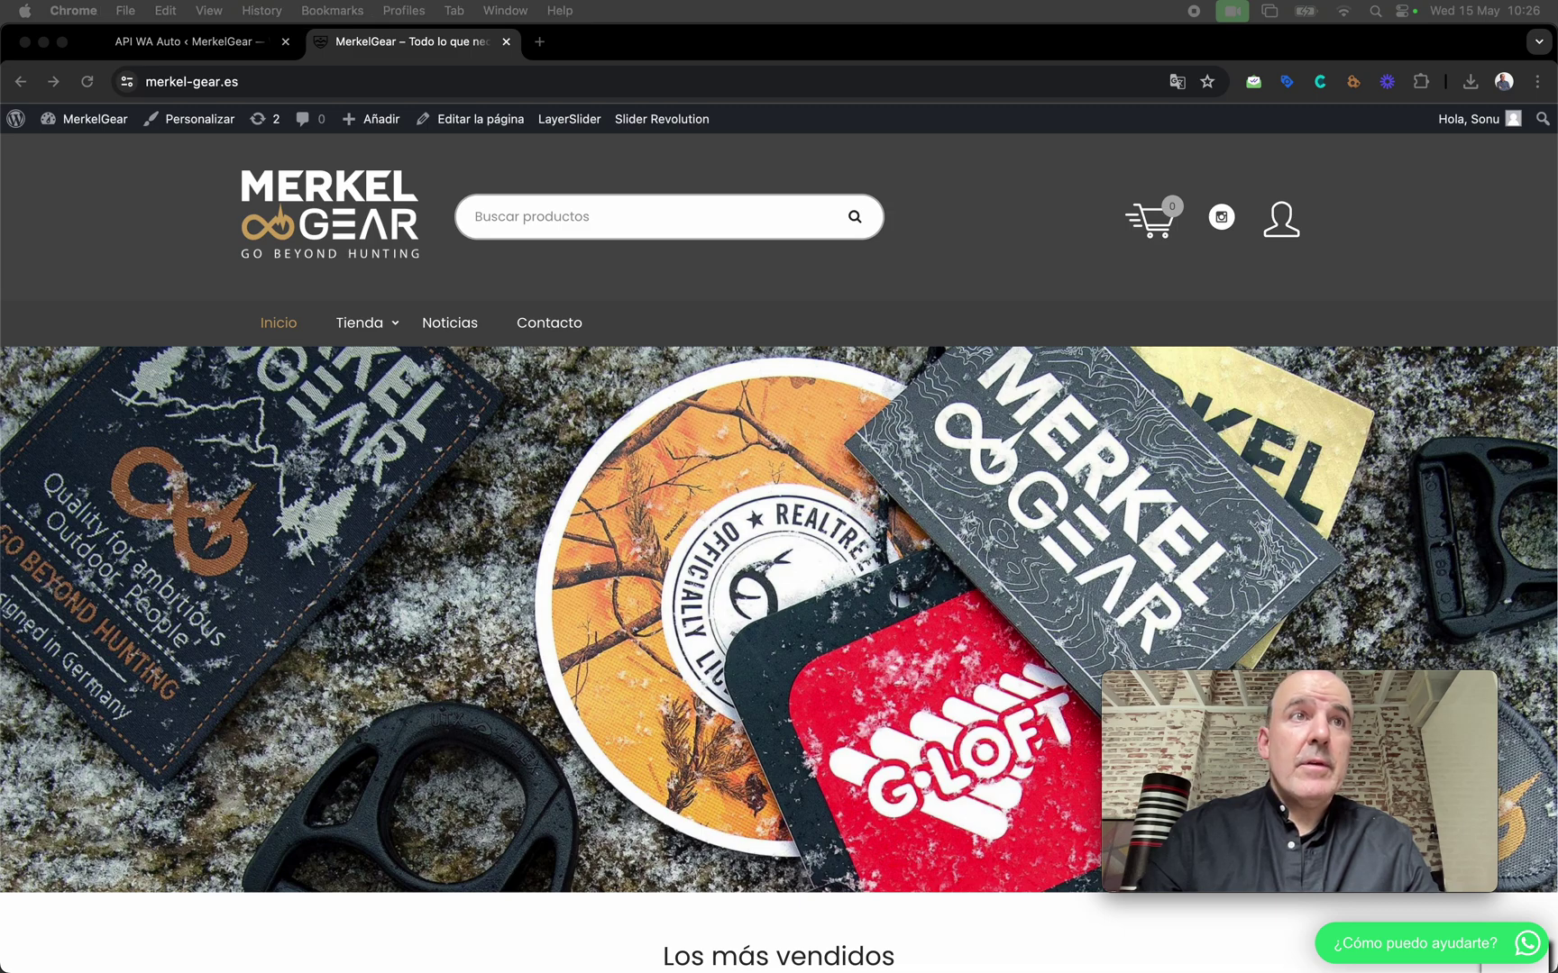
Step: Merge the tochat.be WooCommerce WhatsApp notifications article window into the main Chrome window as a third tab
mouse_move(1400, 681)
mouse_down()
mouse_move(1165, 250)
mouse_move(1032, 87)
mouse_up()
drag(446, 54, 633, 42)
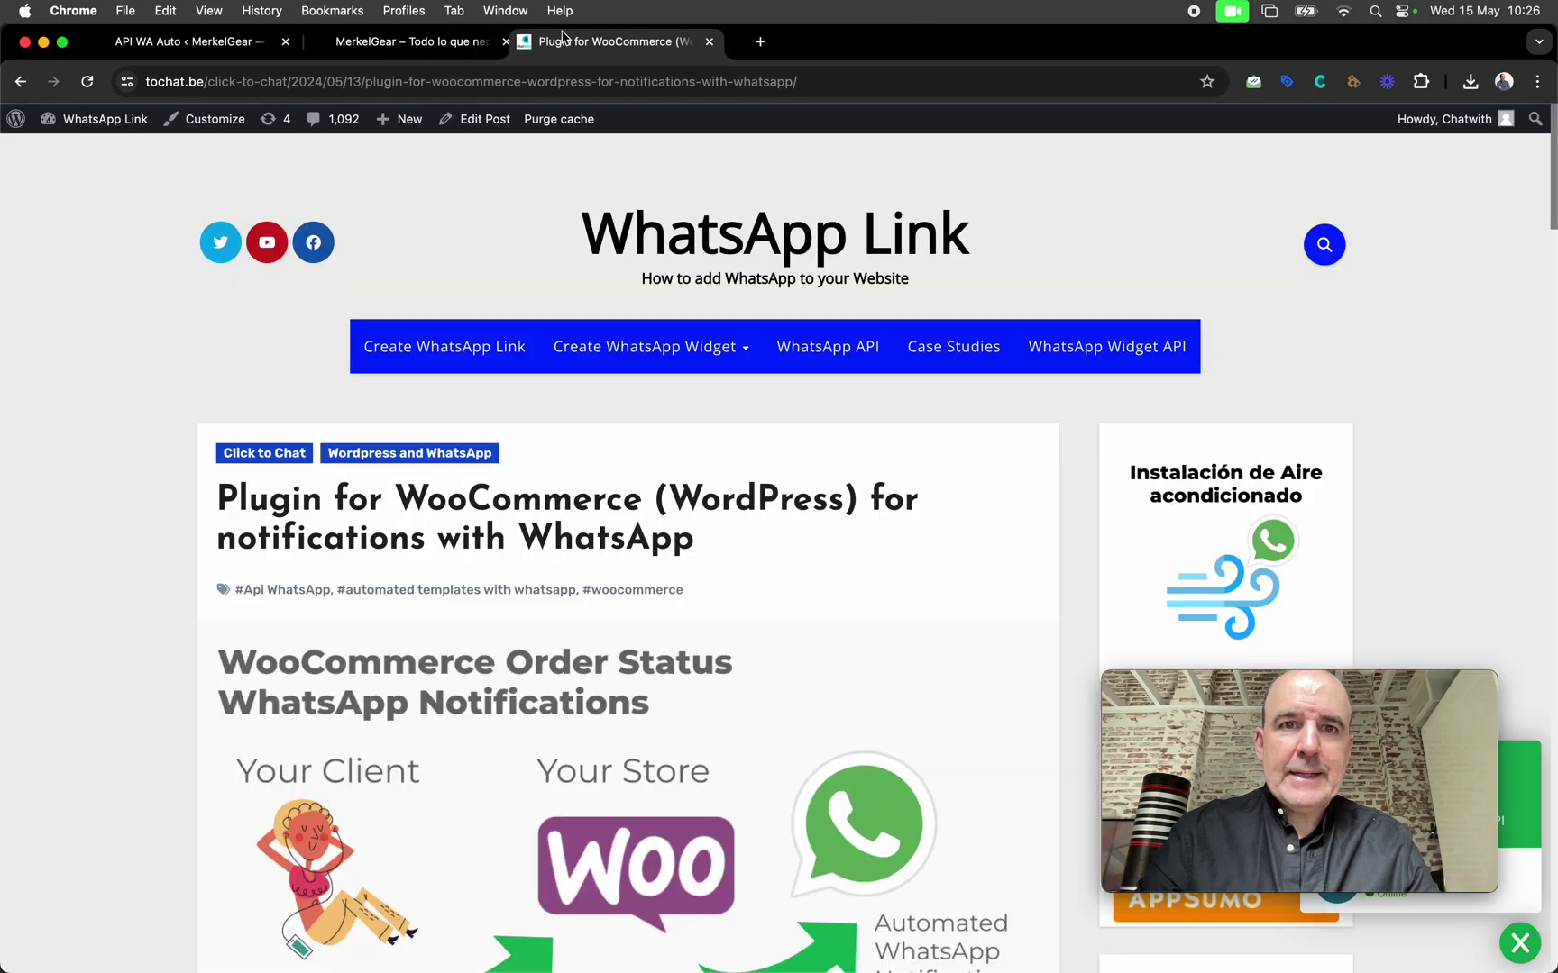
scroll(606, 407, down, 10)
scroll(607, 407, up, 5)
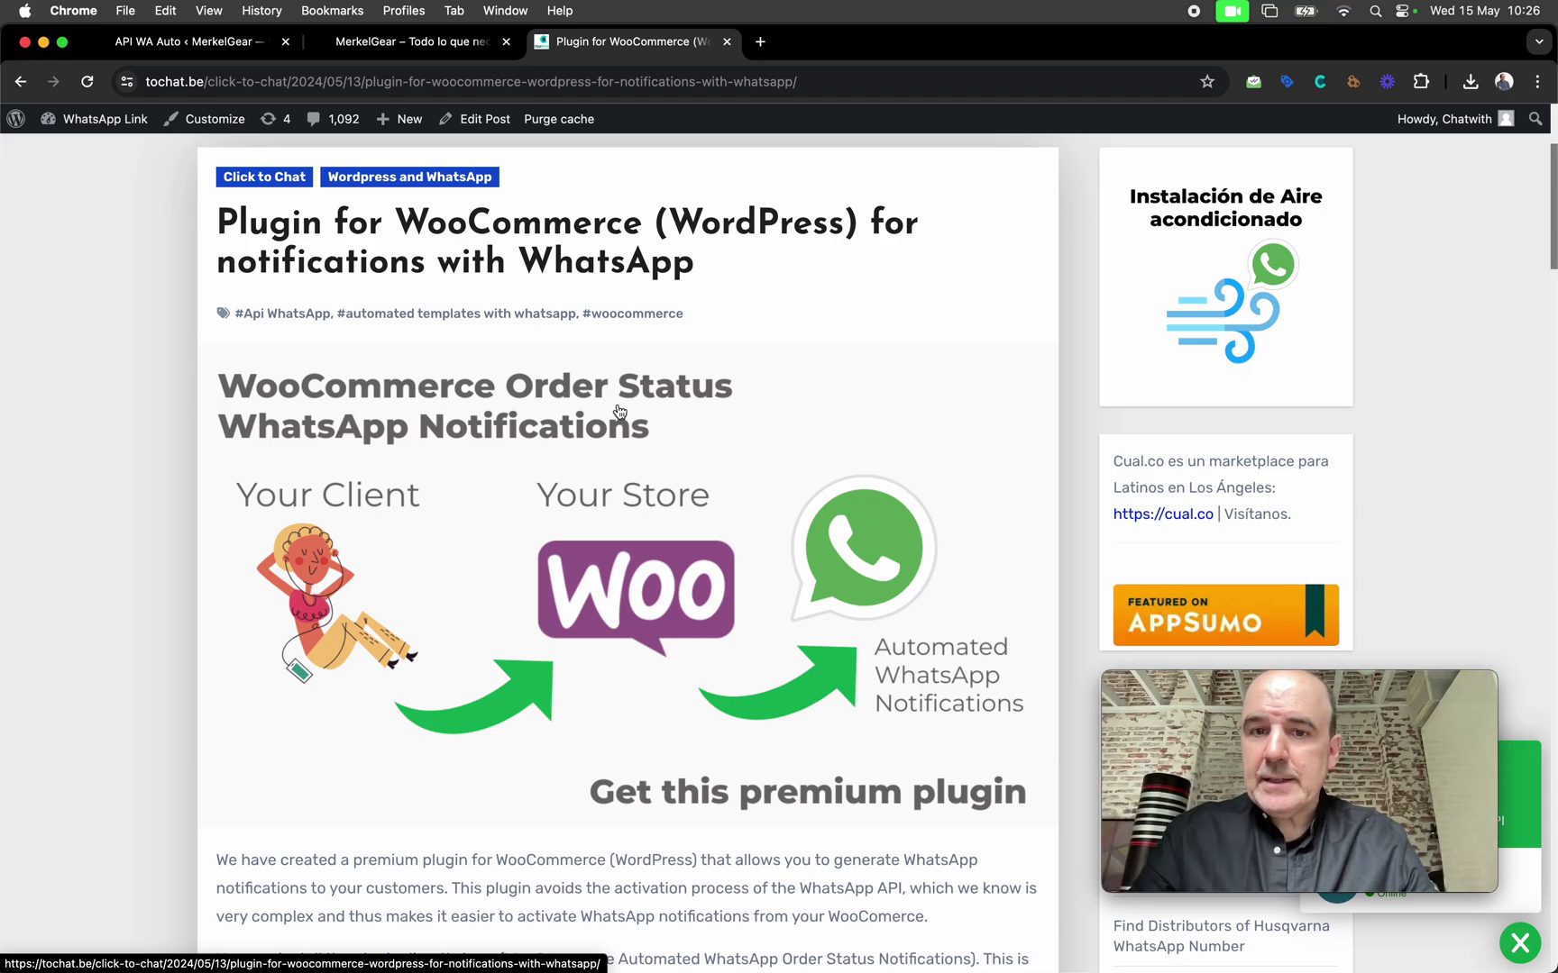
Step: Review the APIWA AUTO settings and Spanish order-status templates, then return to the WhatsApp plugin article
click(371, 42)
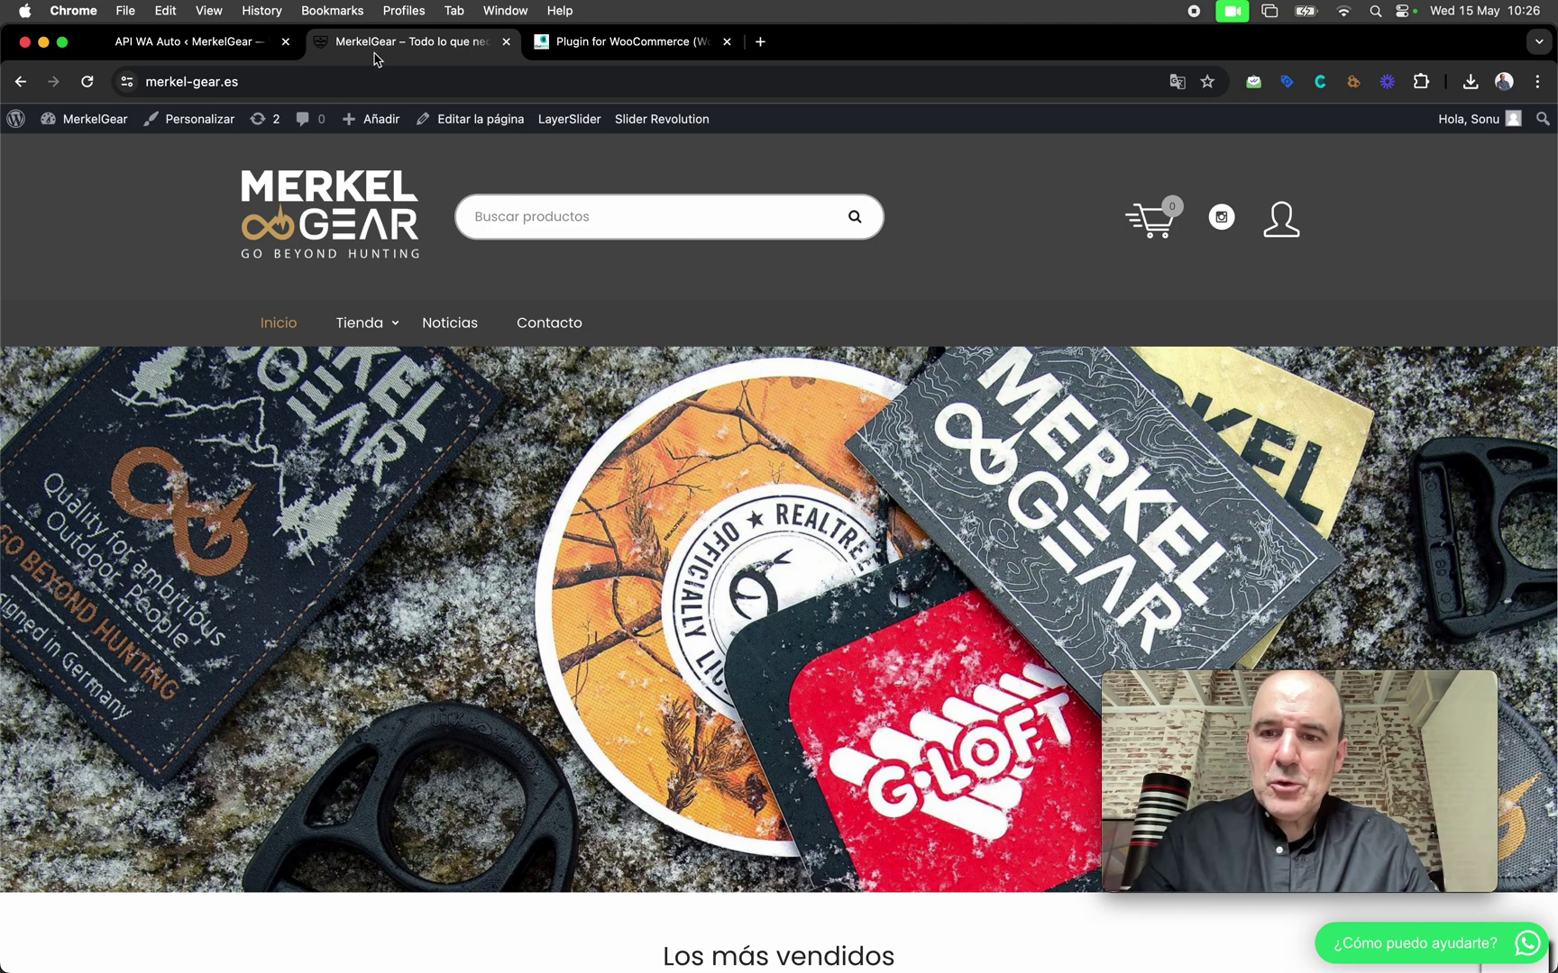
click(217, 47)
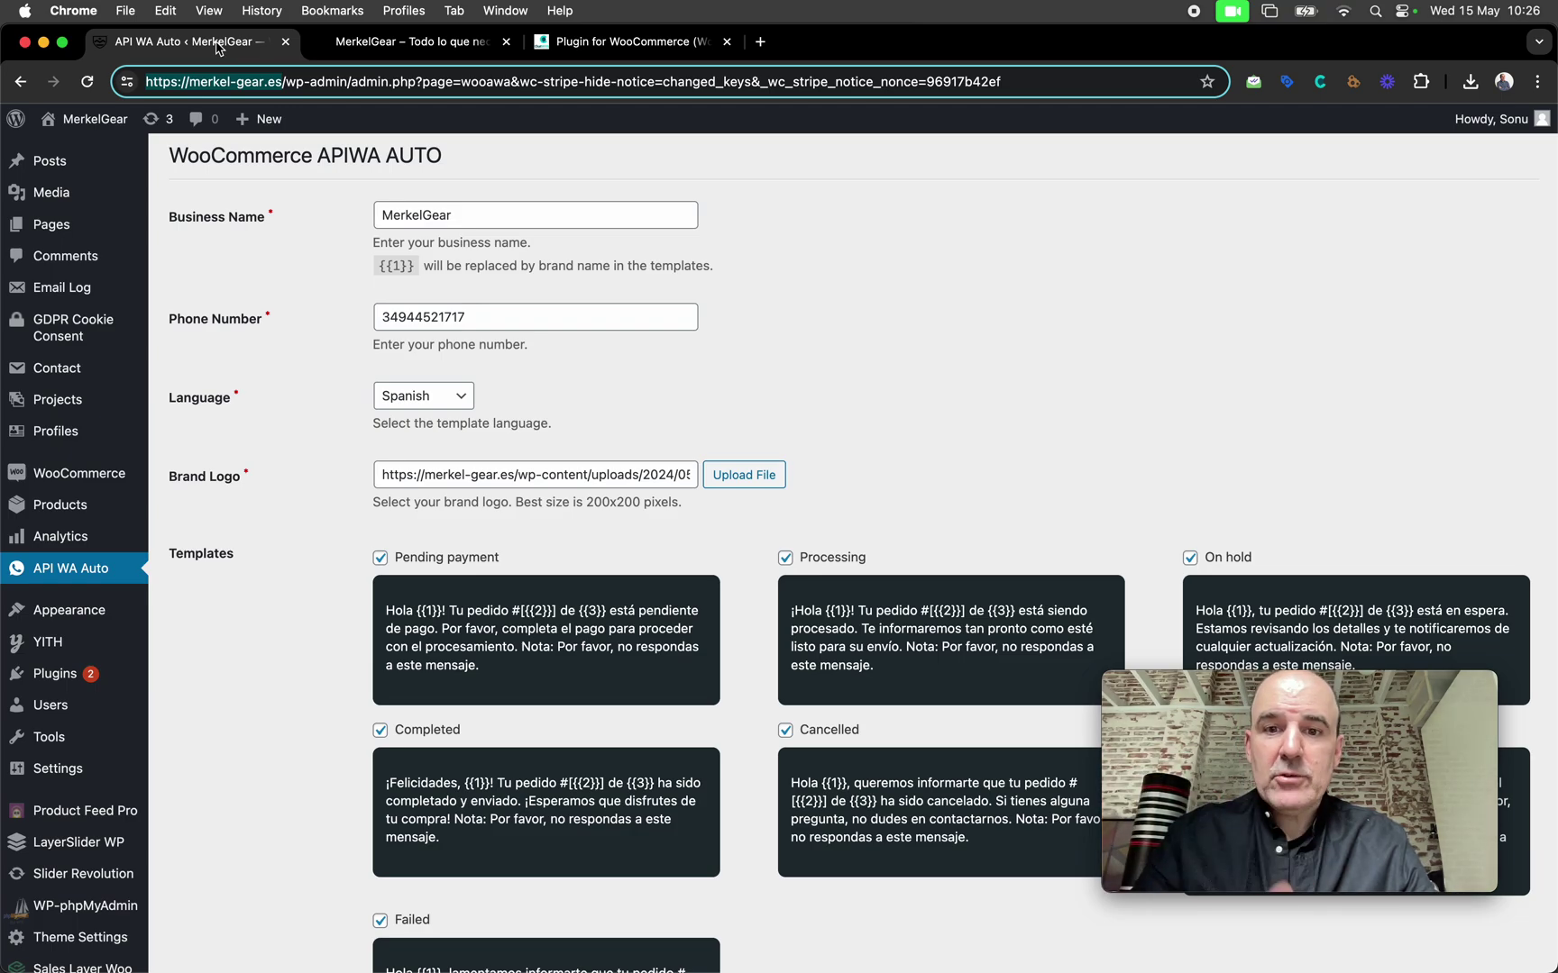
scroll(727, 410, down, 5)
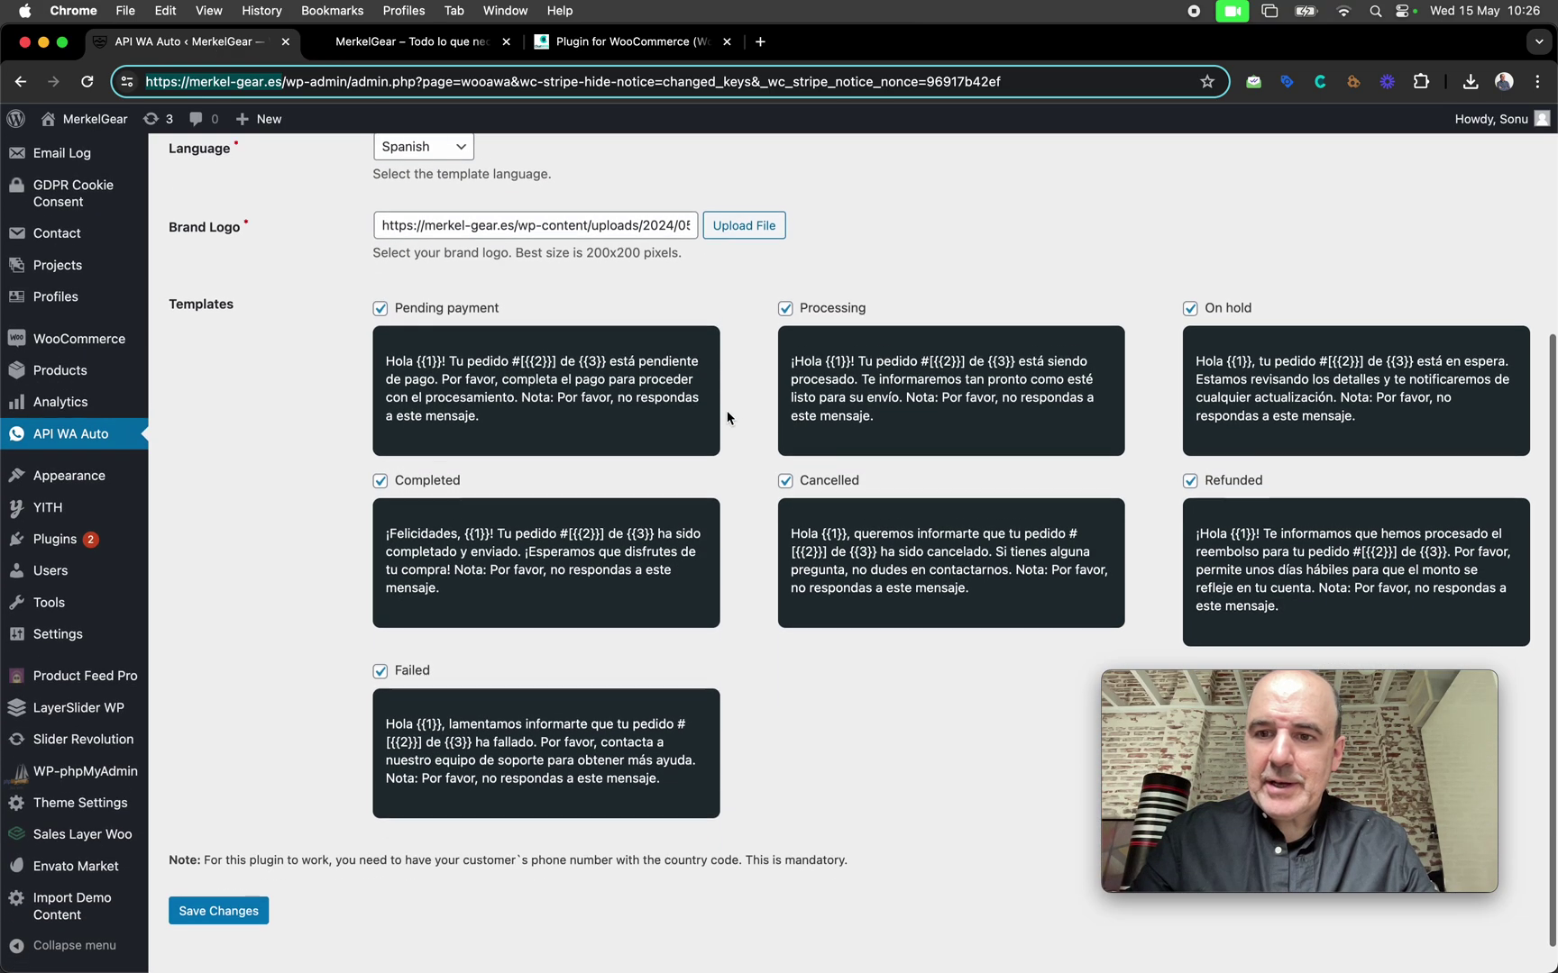
scroll(727, 410, down, 1)
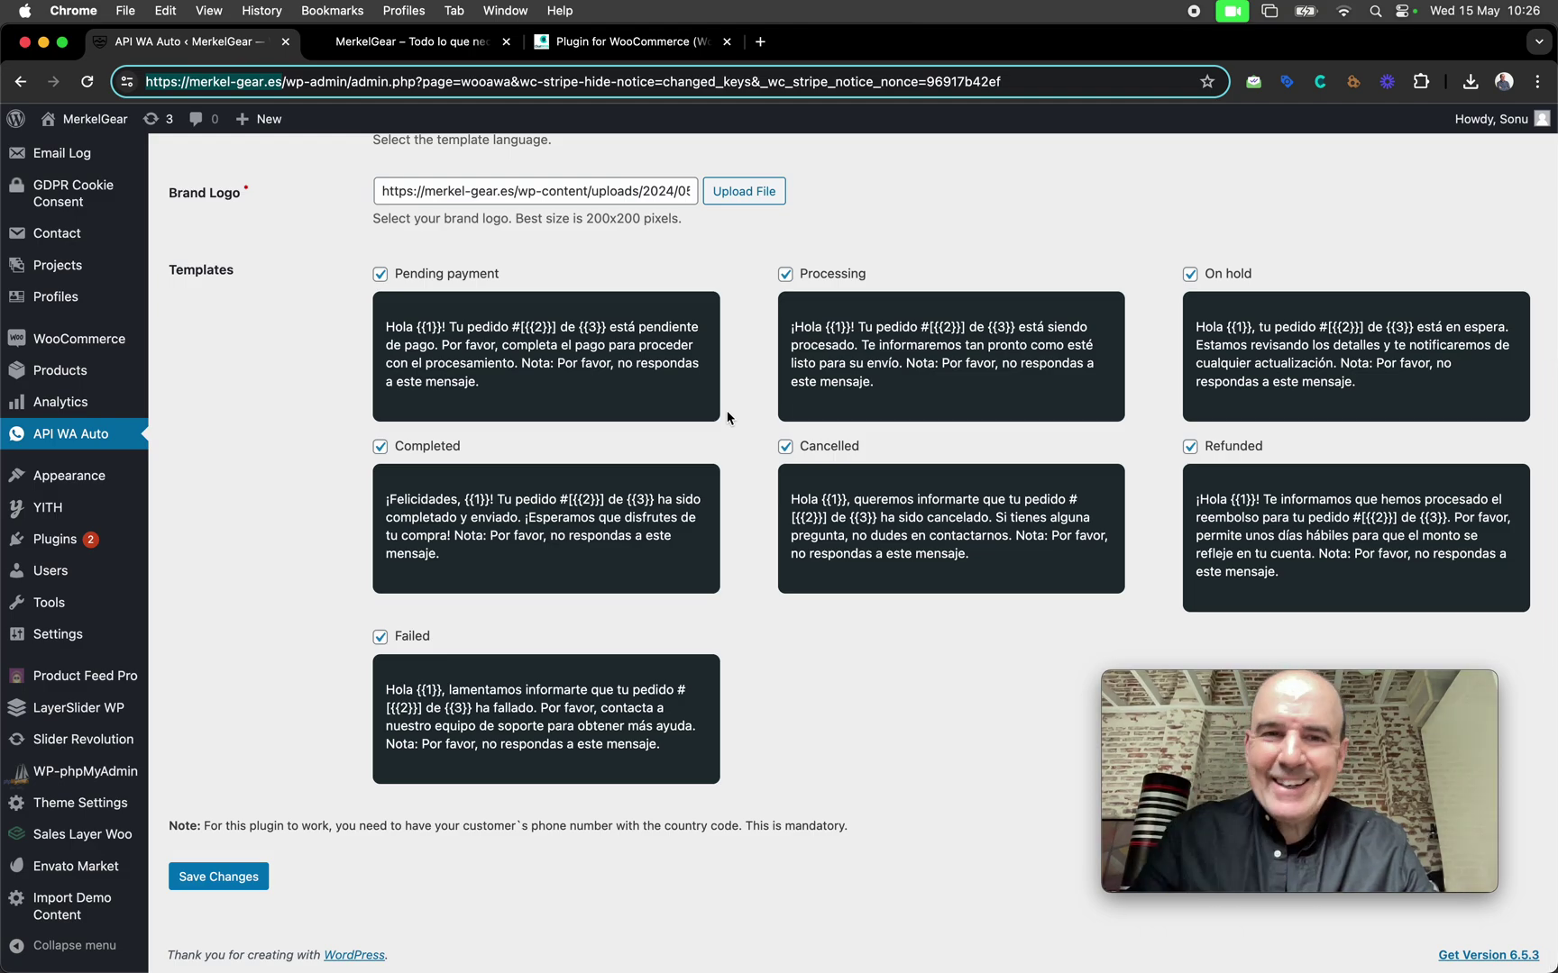
scroll(514, 381, up, 6)
scroll(514, 373, up, 2)
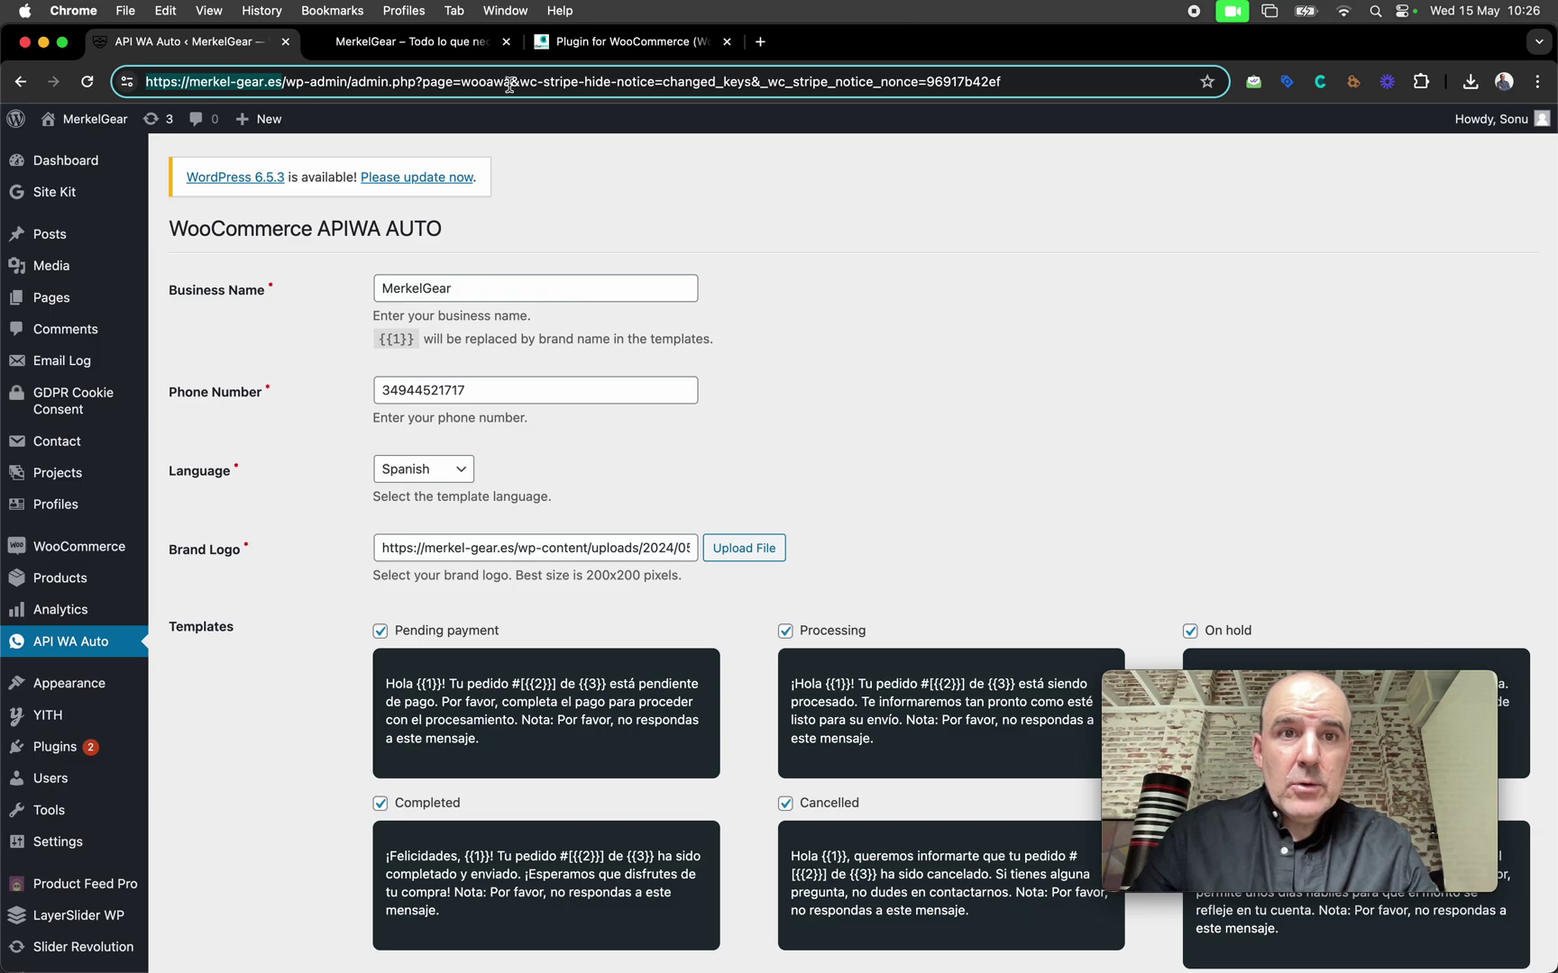
click(623, 40)
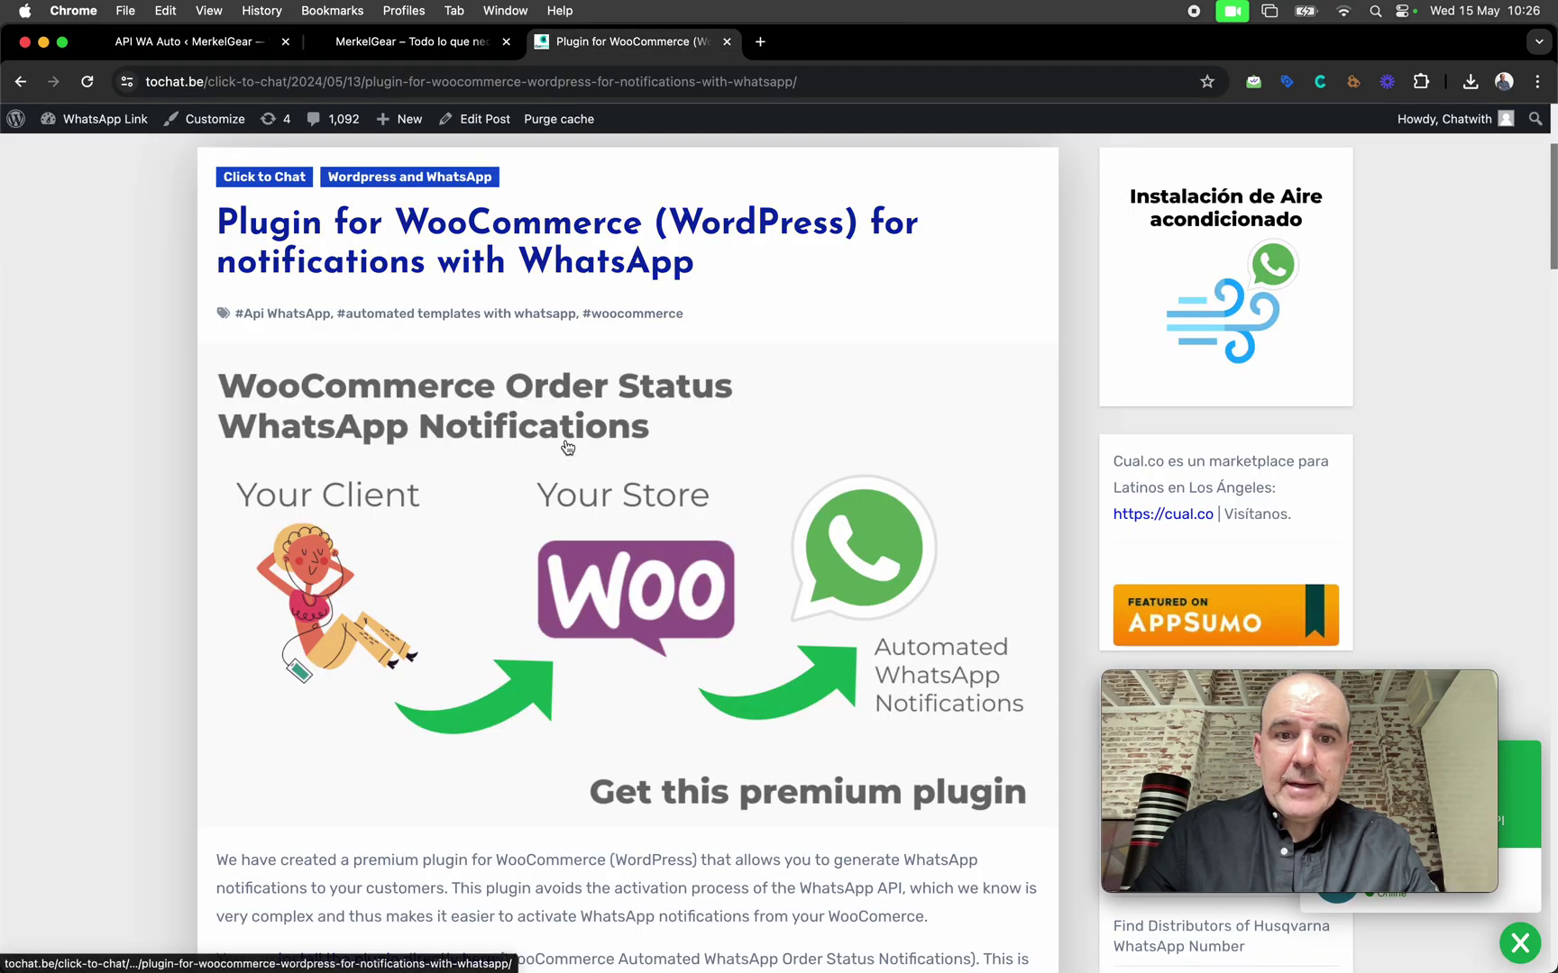
scroll(564, 448, down, 5)
scroll(563, 448, down, 2)
Step: Follow the article's 'install the plugin directly here' link to the woocommerce-apiwa-auto GitHub repository
click(445, 583)
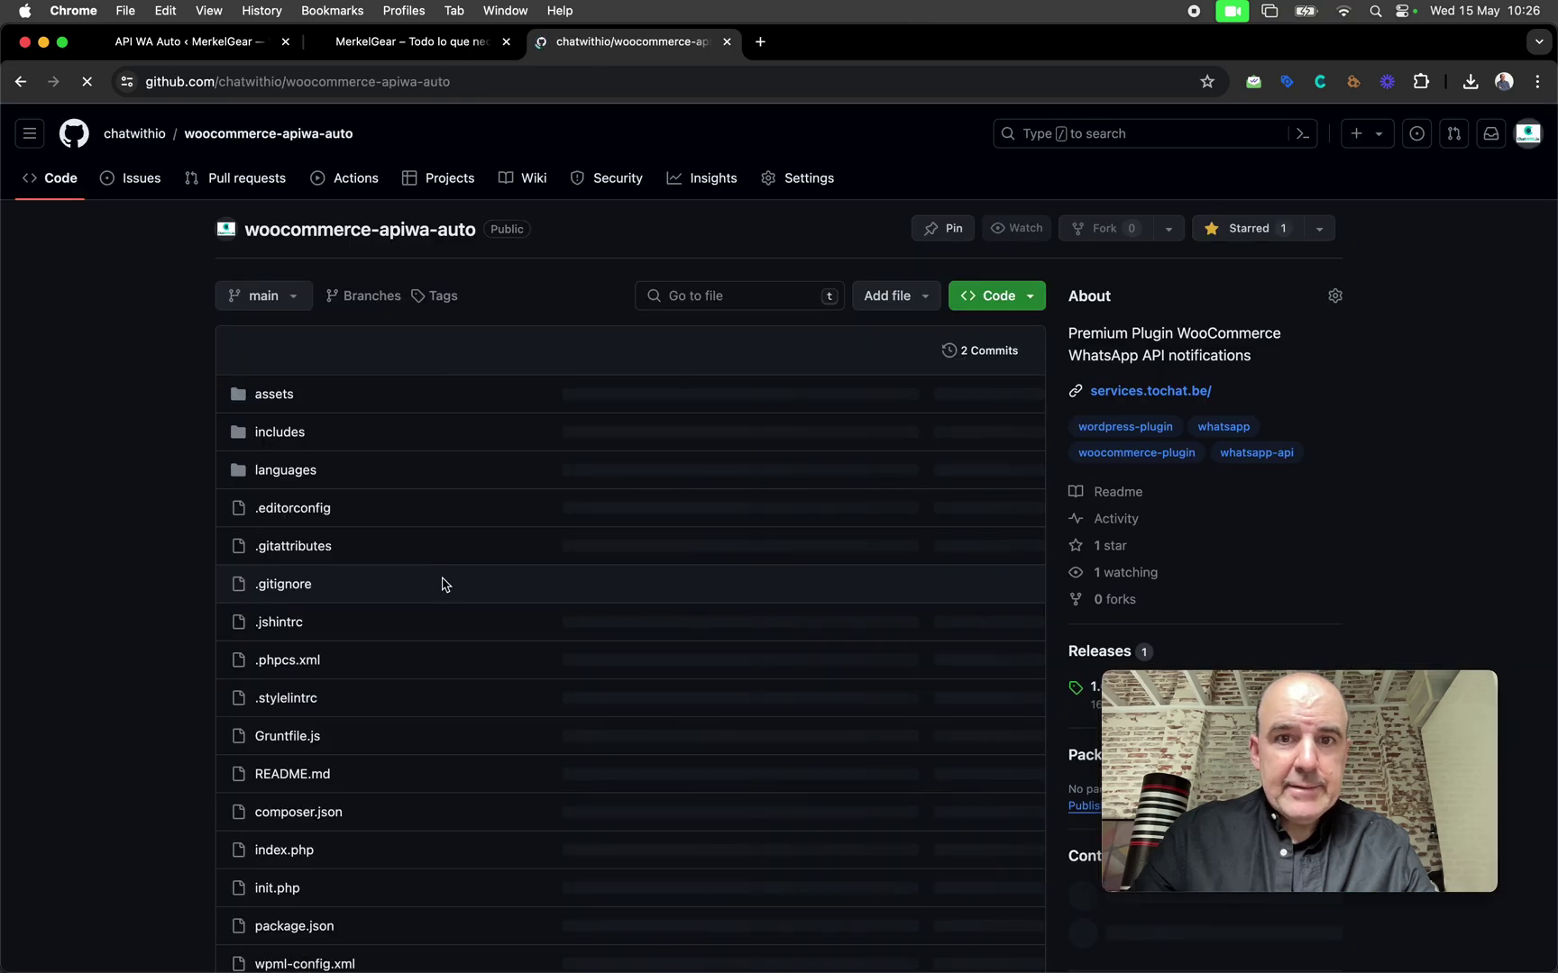
scroll(462, 438, down, 1)
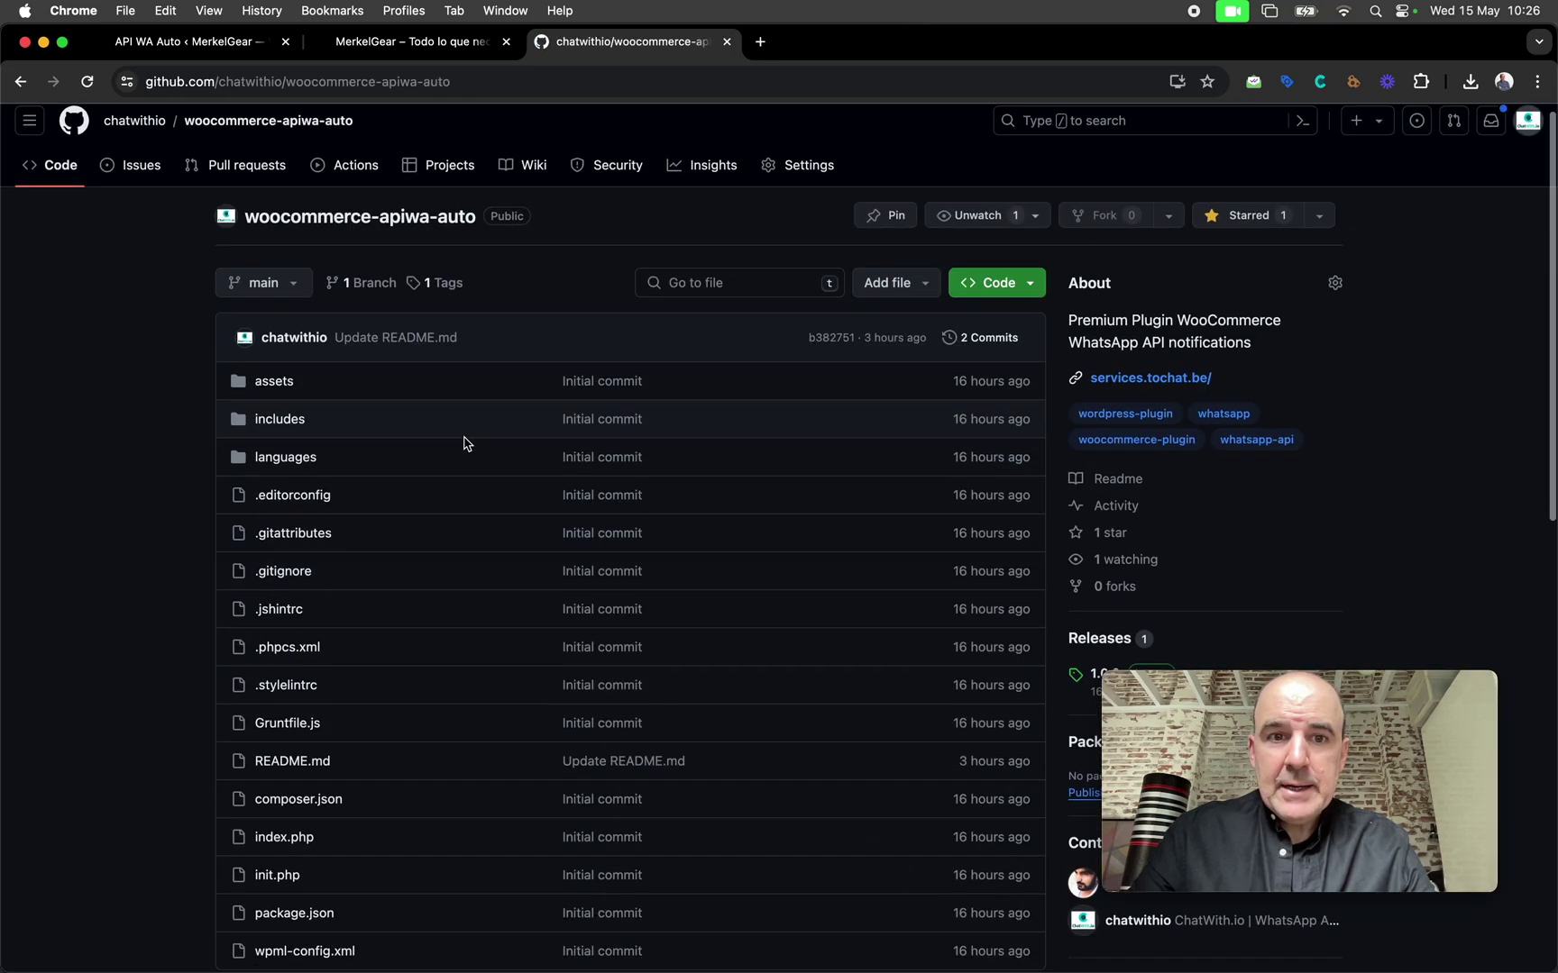
scroll(463, 438, down, 8)
scroll(463, 438, up, 6)
scroll(463, 442, down, 1)
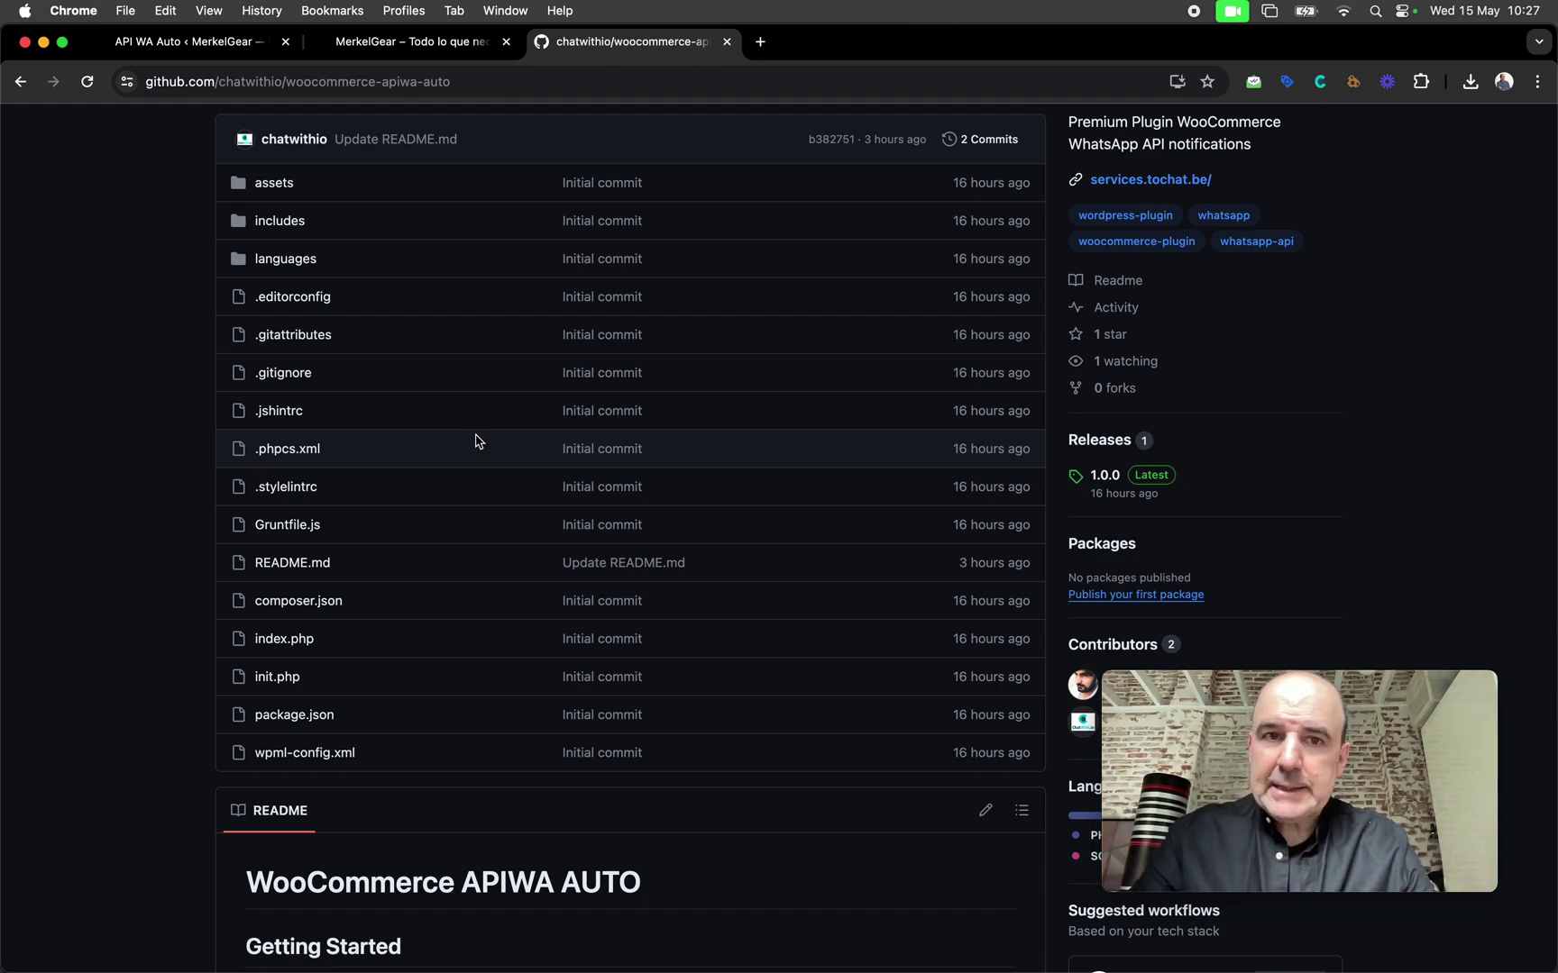
Step: Return to the APIWA AUTO settings page and select its WooCommerce APIWA AUTO heading
click(378, 49)
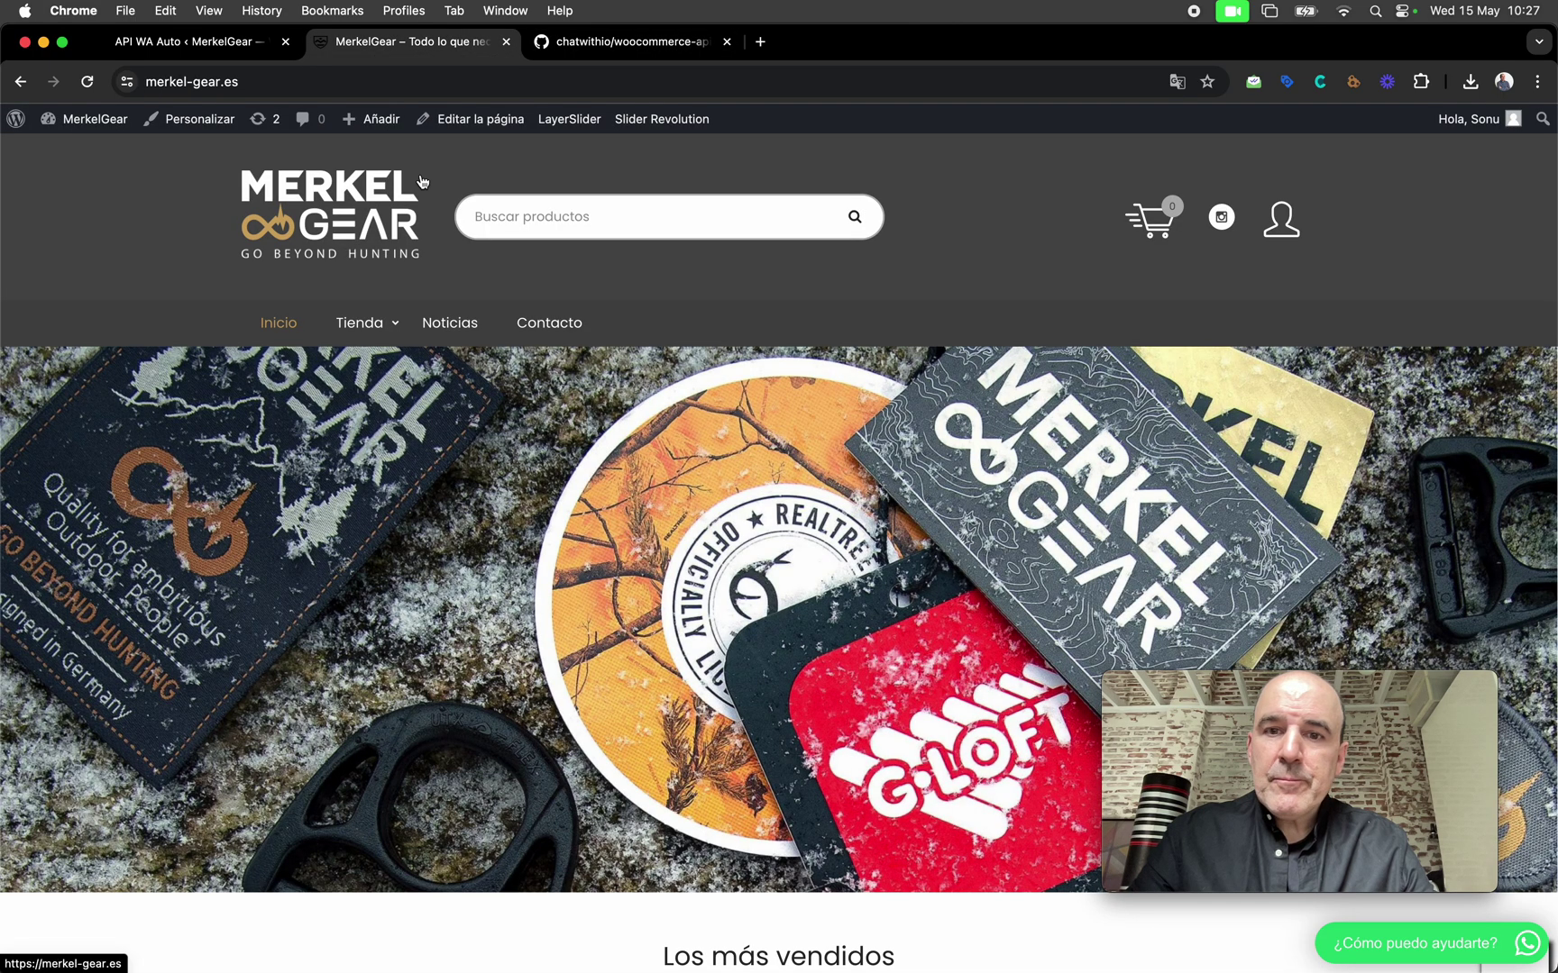
click(223, 47)
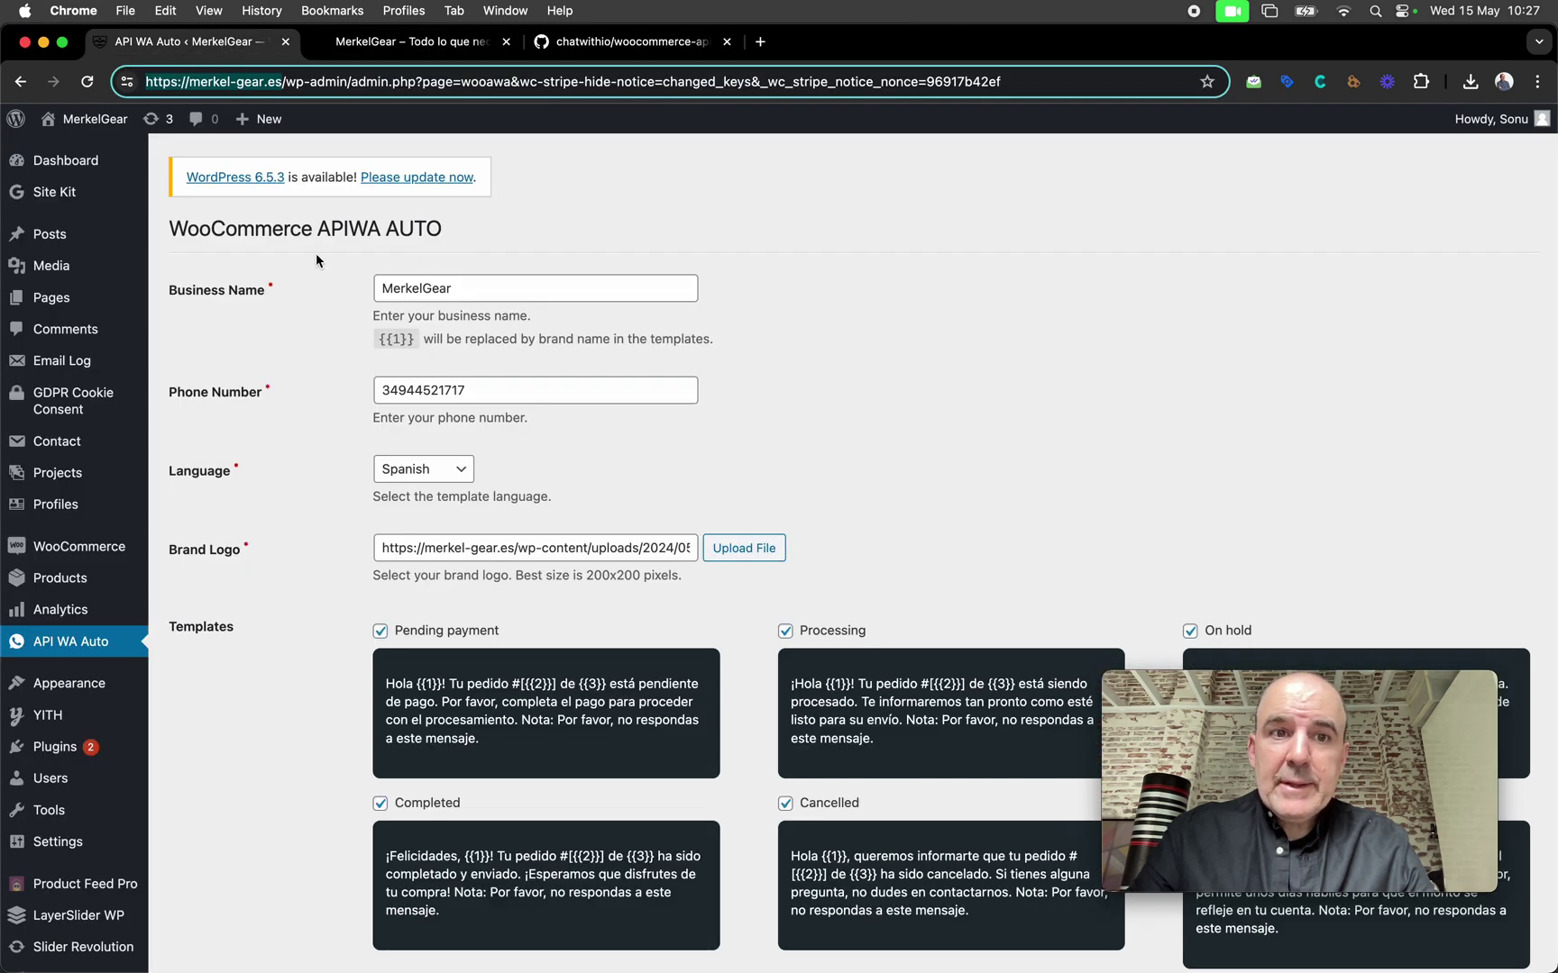
triple_click(241, 225)
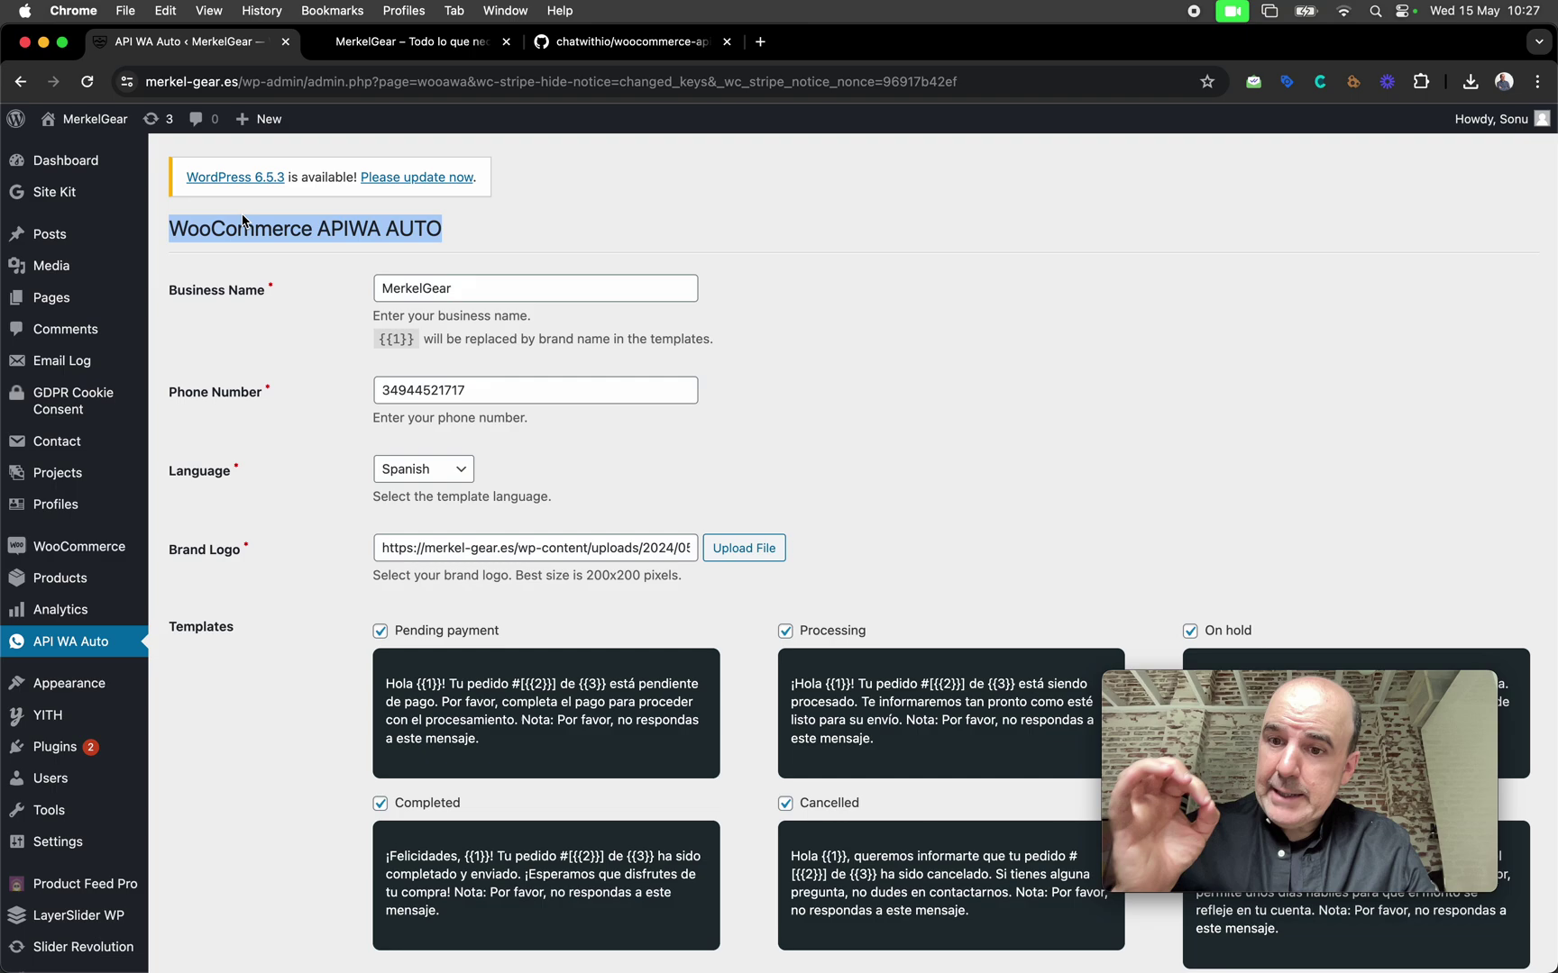
mouse_move(67, 683)
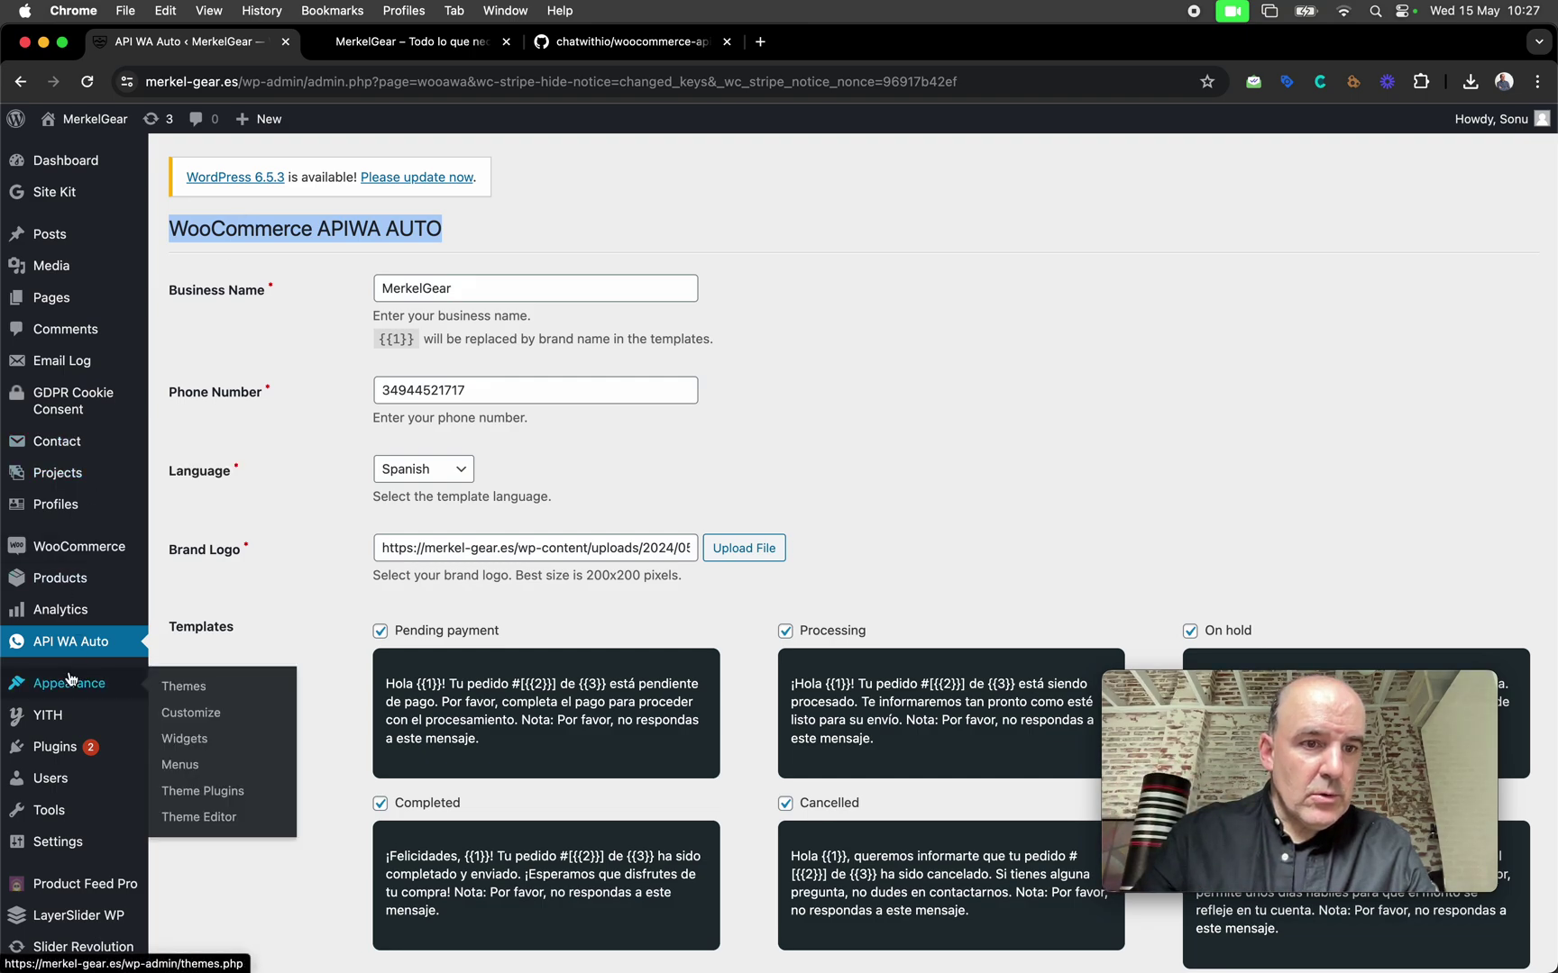
Step: Go to Plugins, Add New, and reveal the Upload Plugin zip file area
click(55, 747)
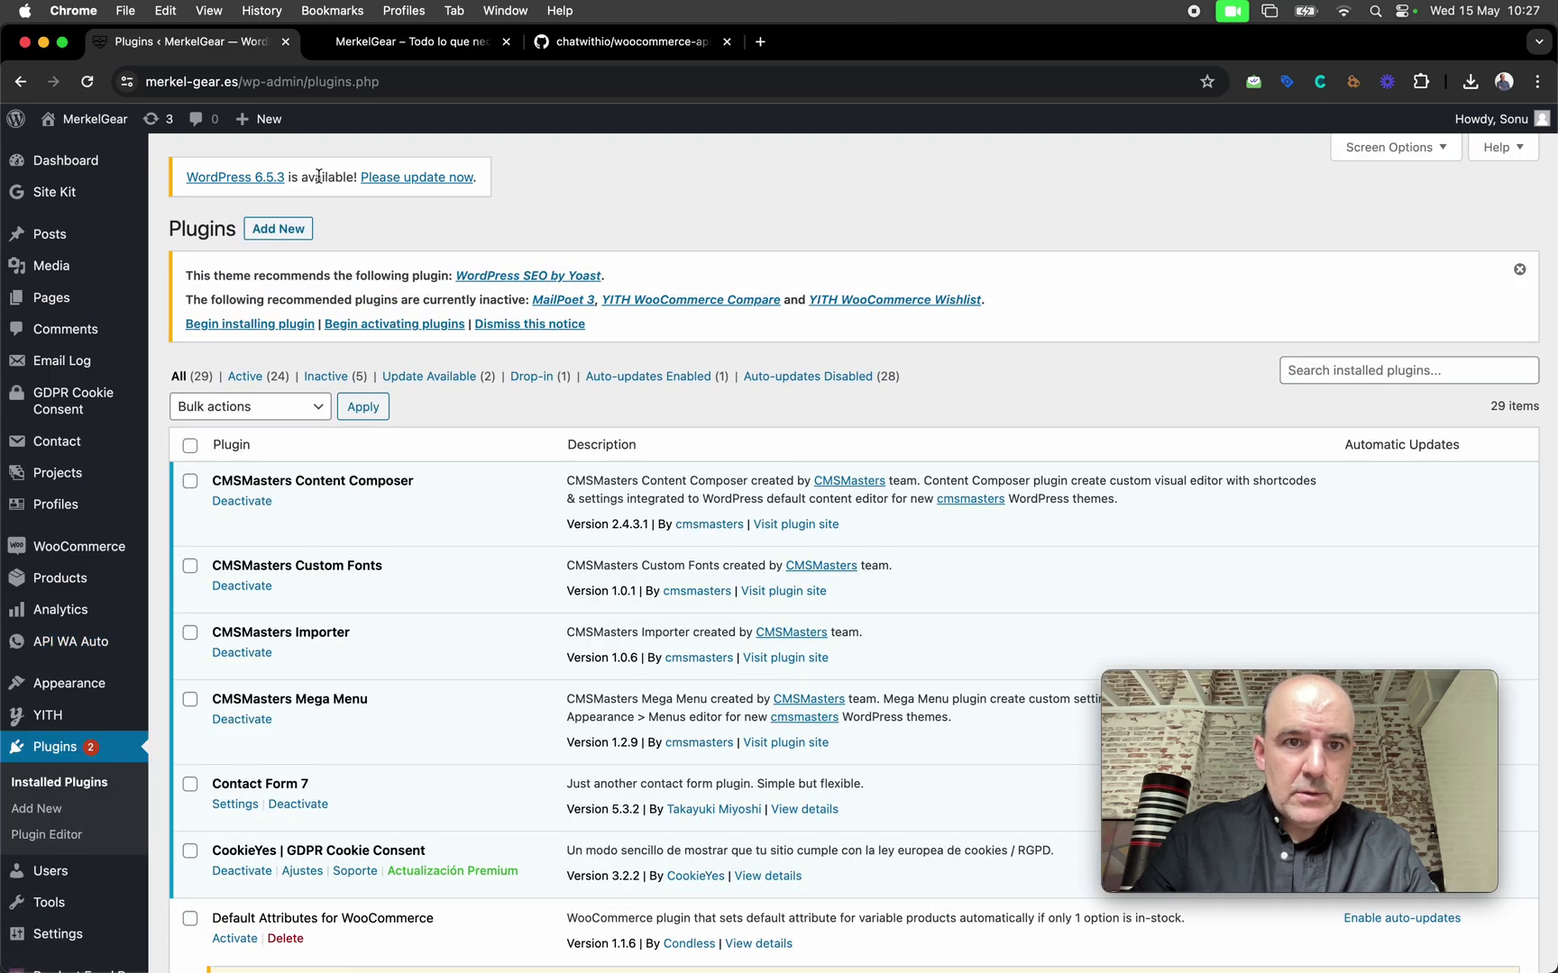
click(276, 229)
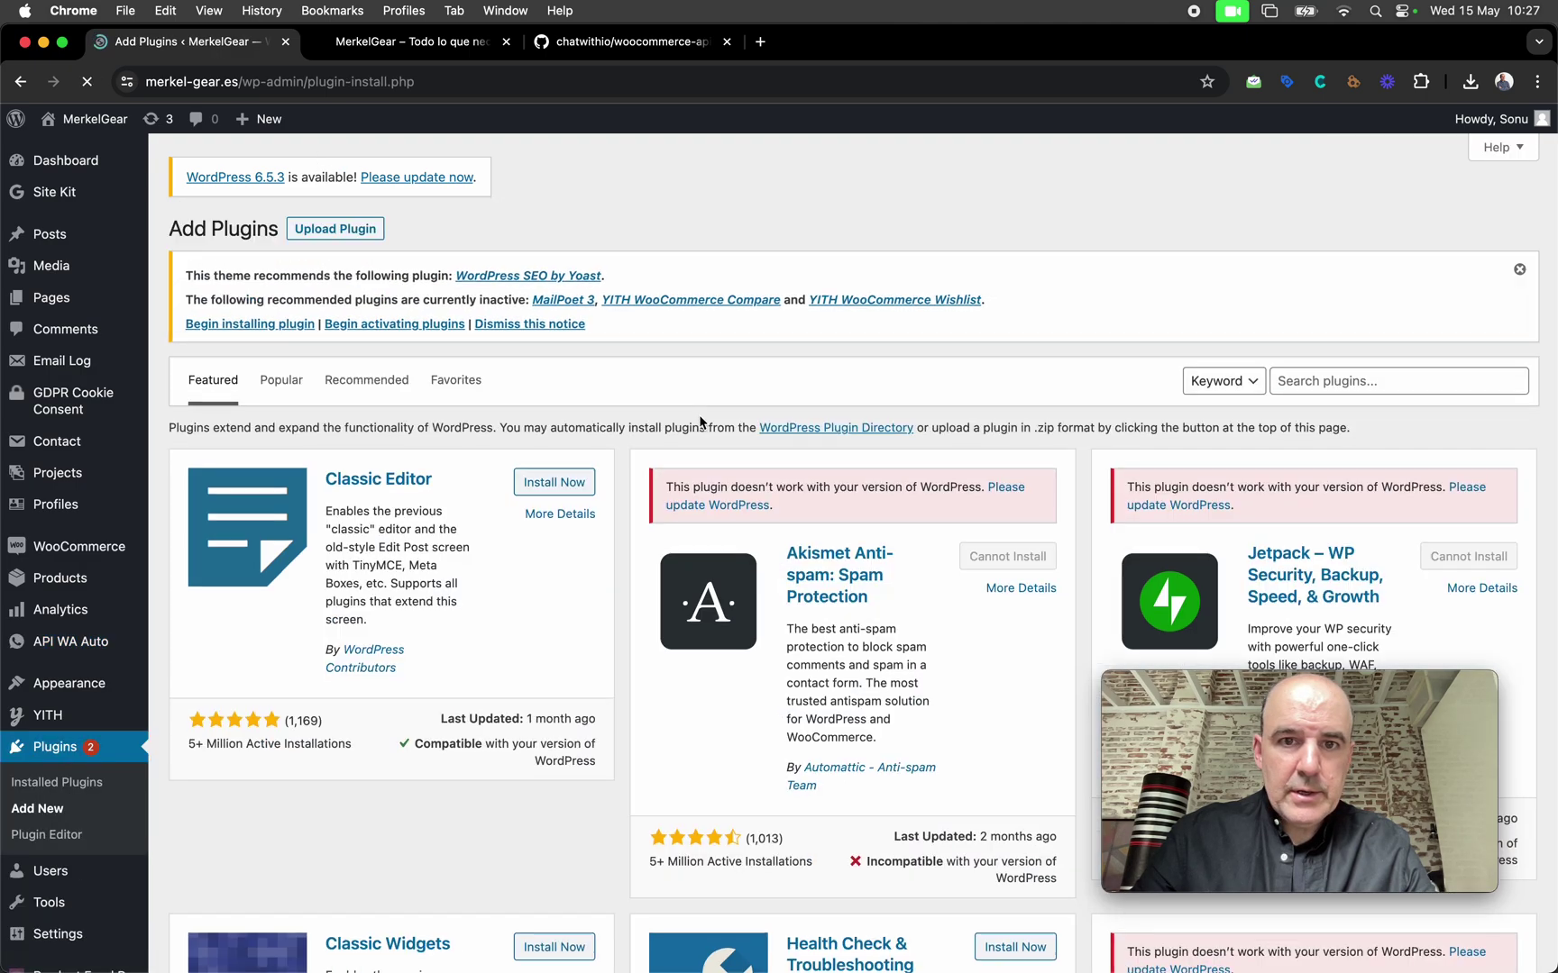
click(336, 228)
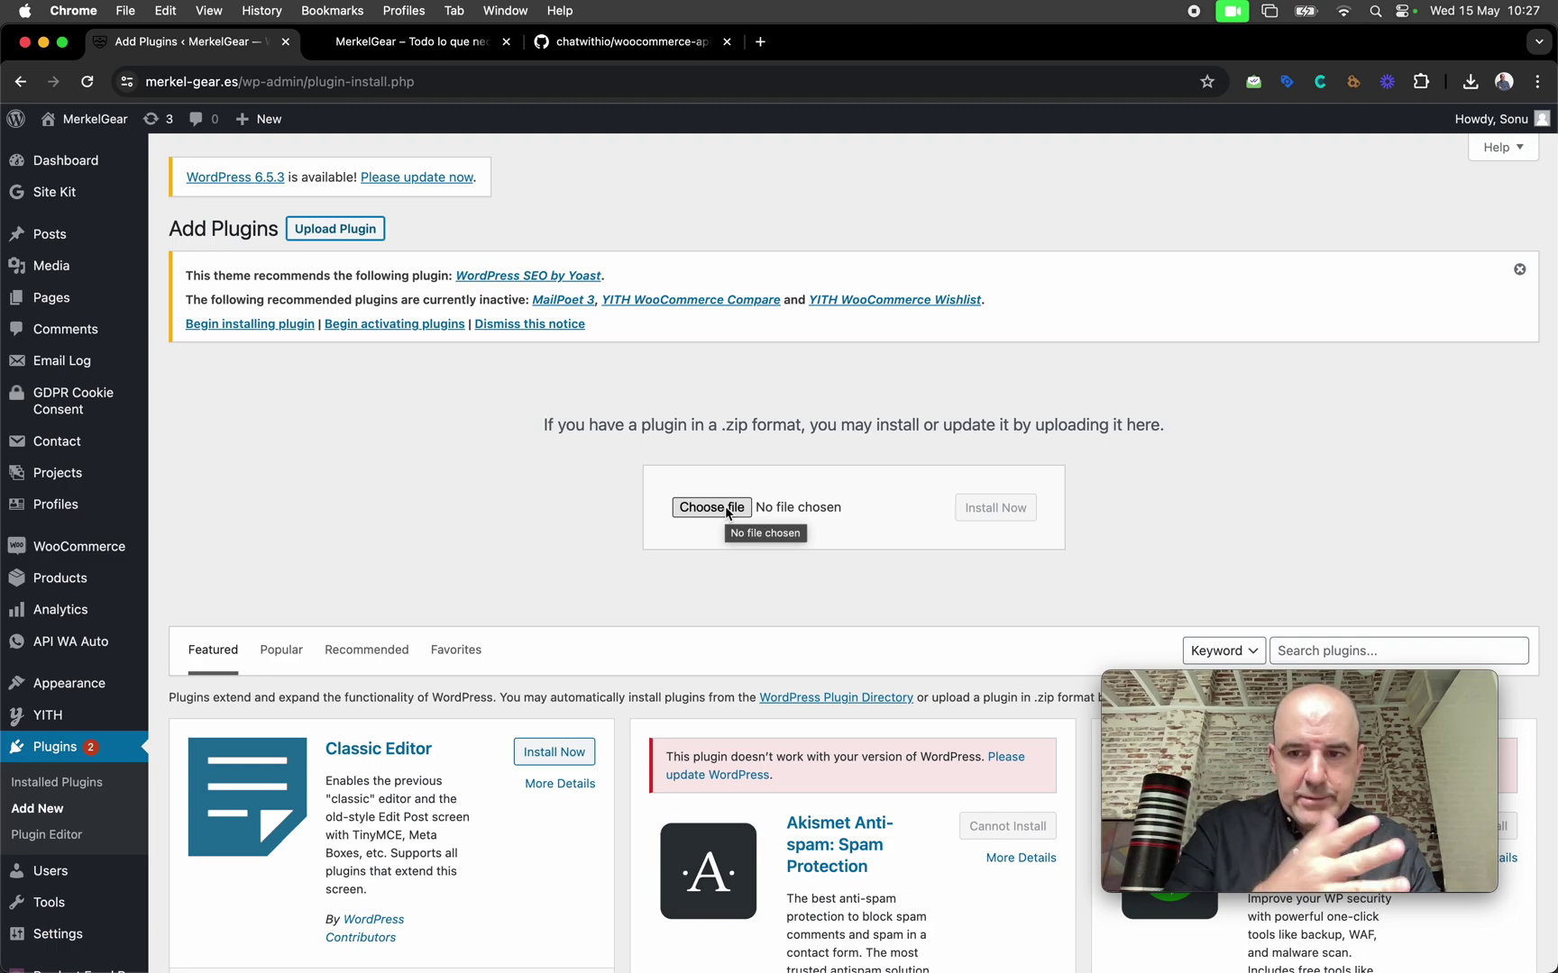
click(95, 646)
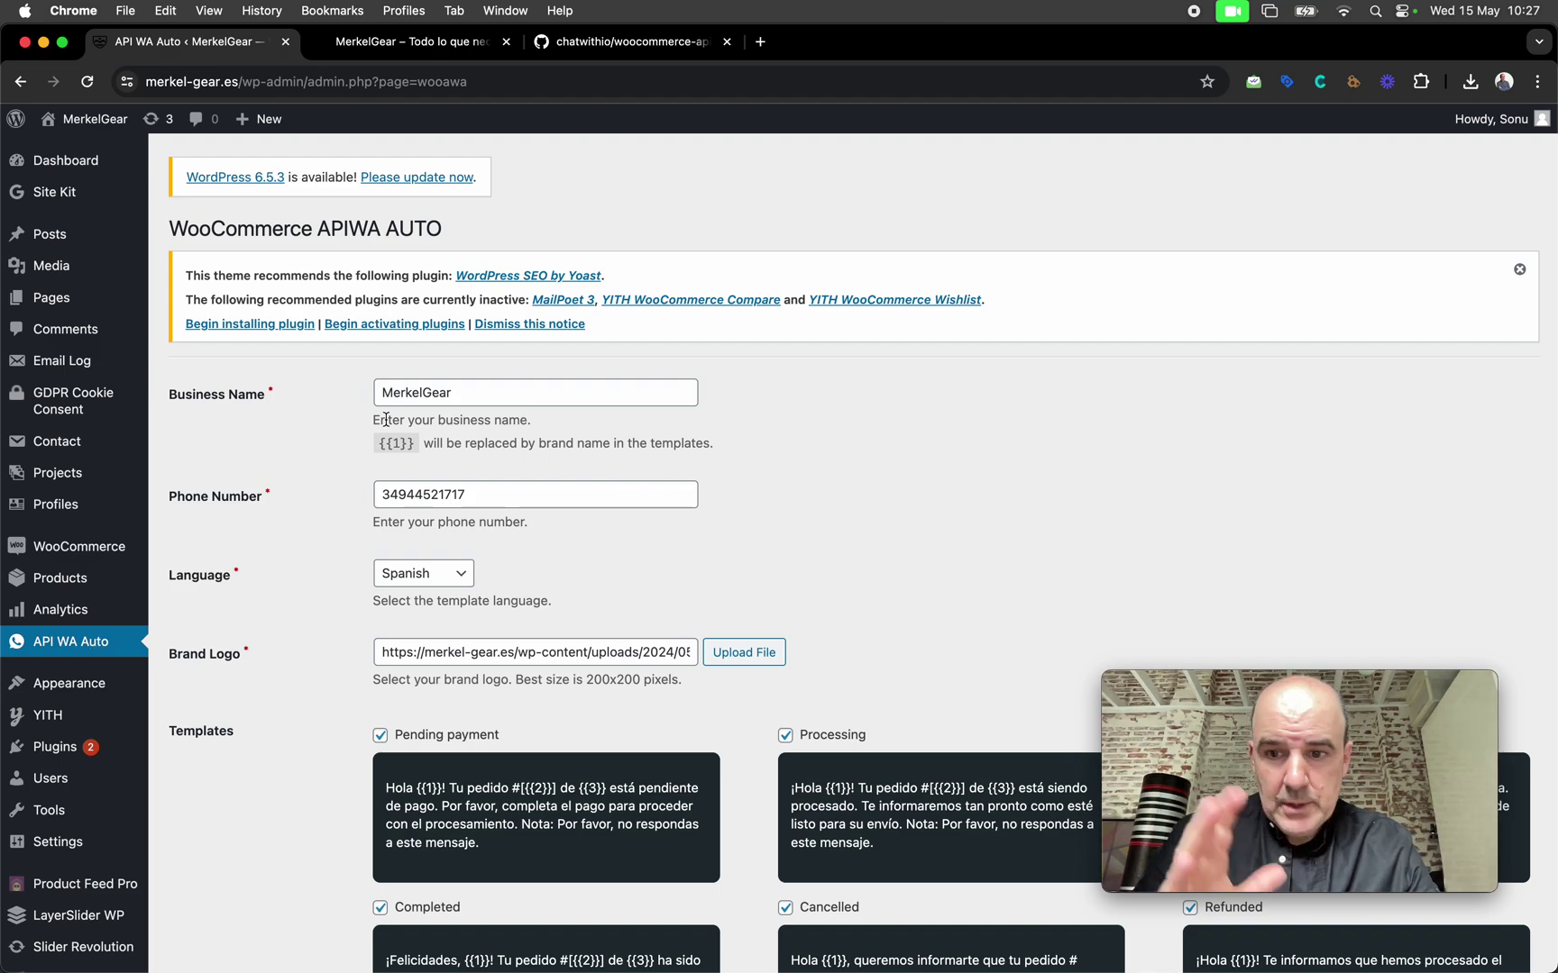
click(446, 398)
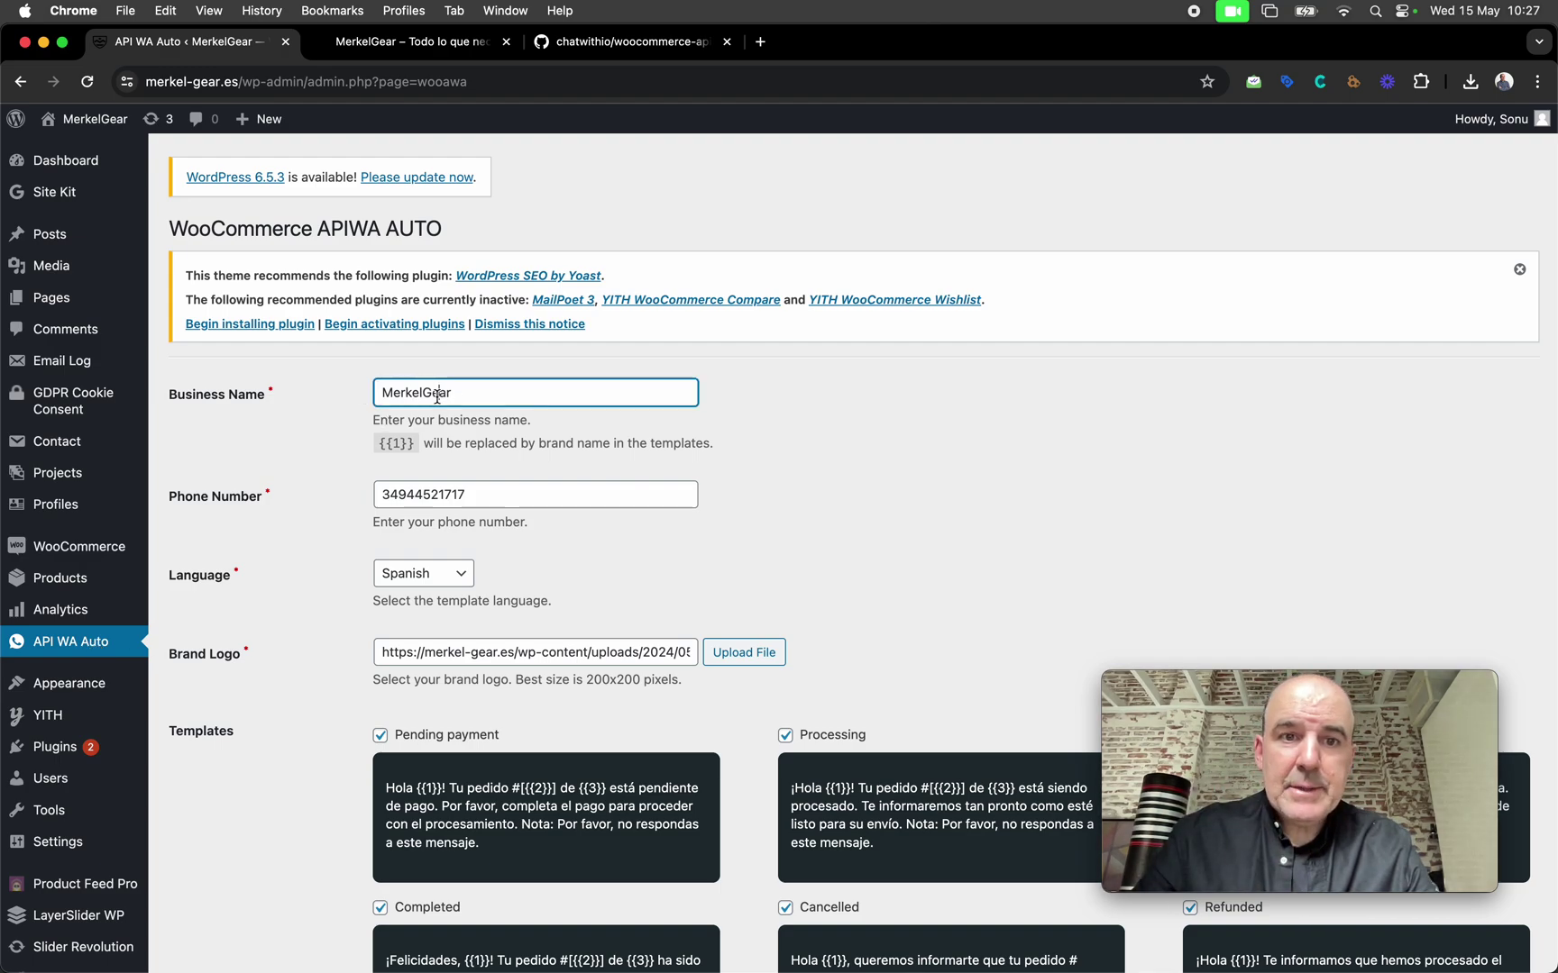
click(303, 406)
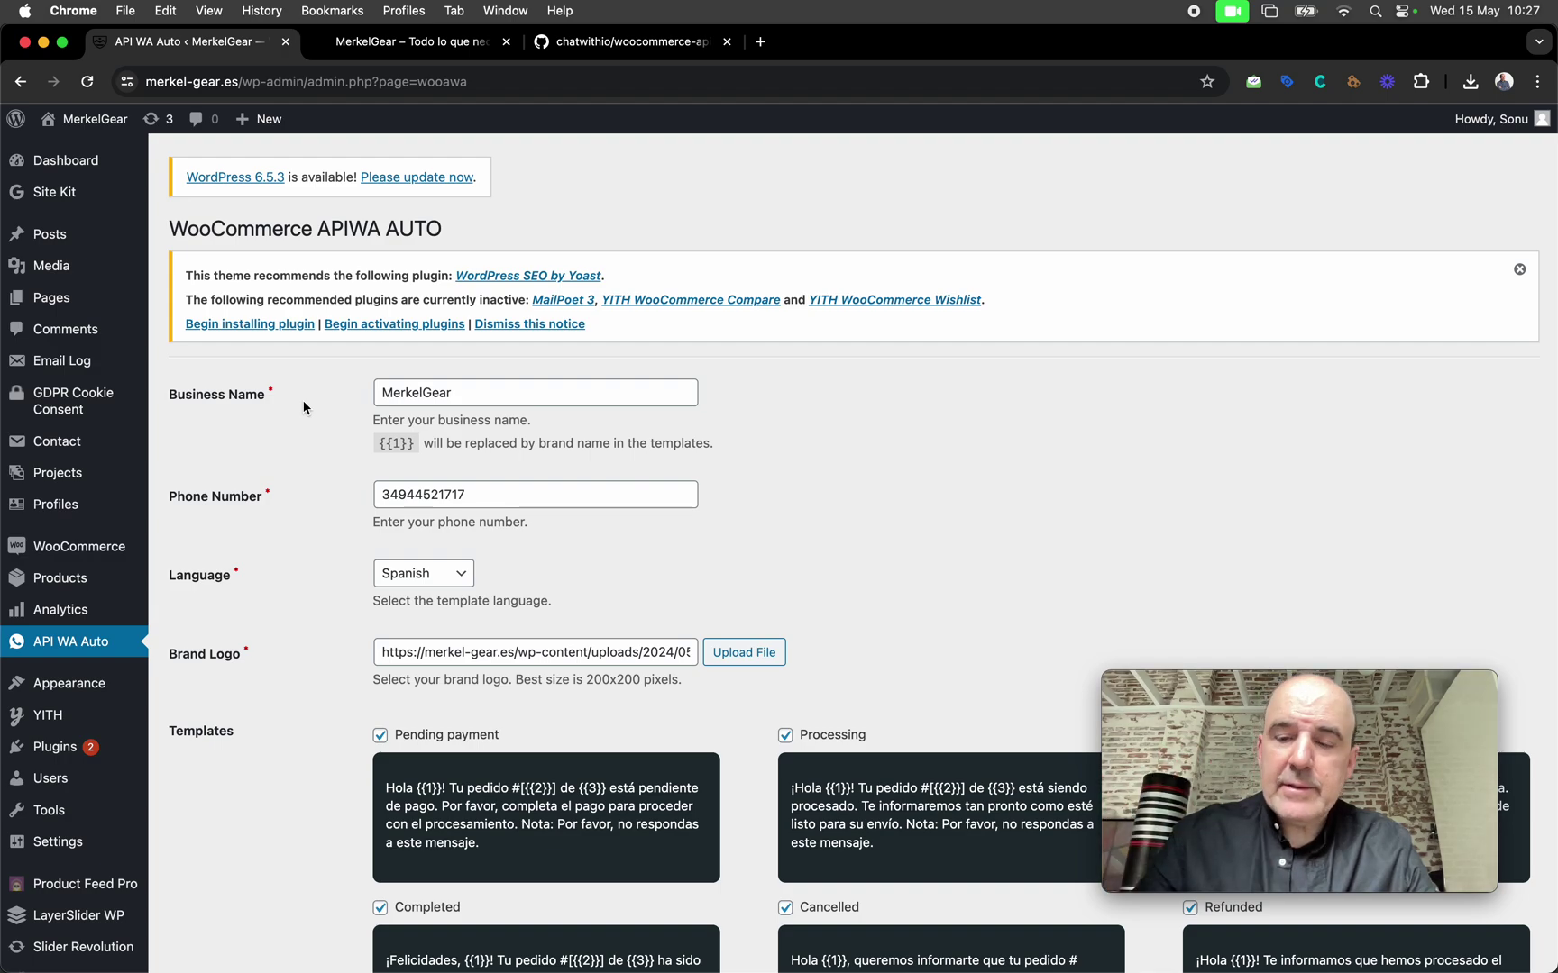
double_click(412, 393)
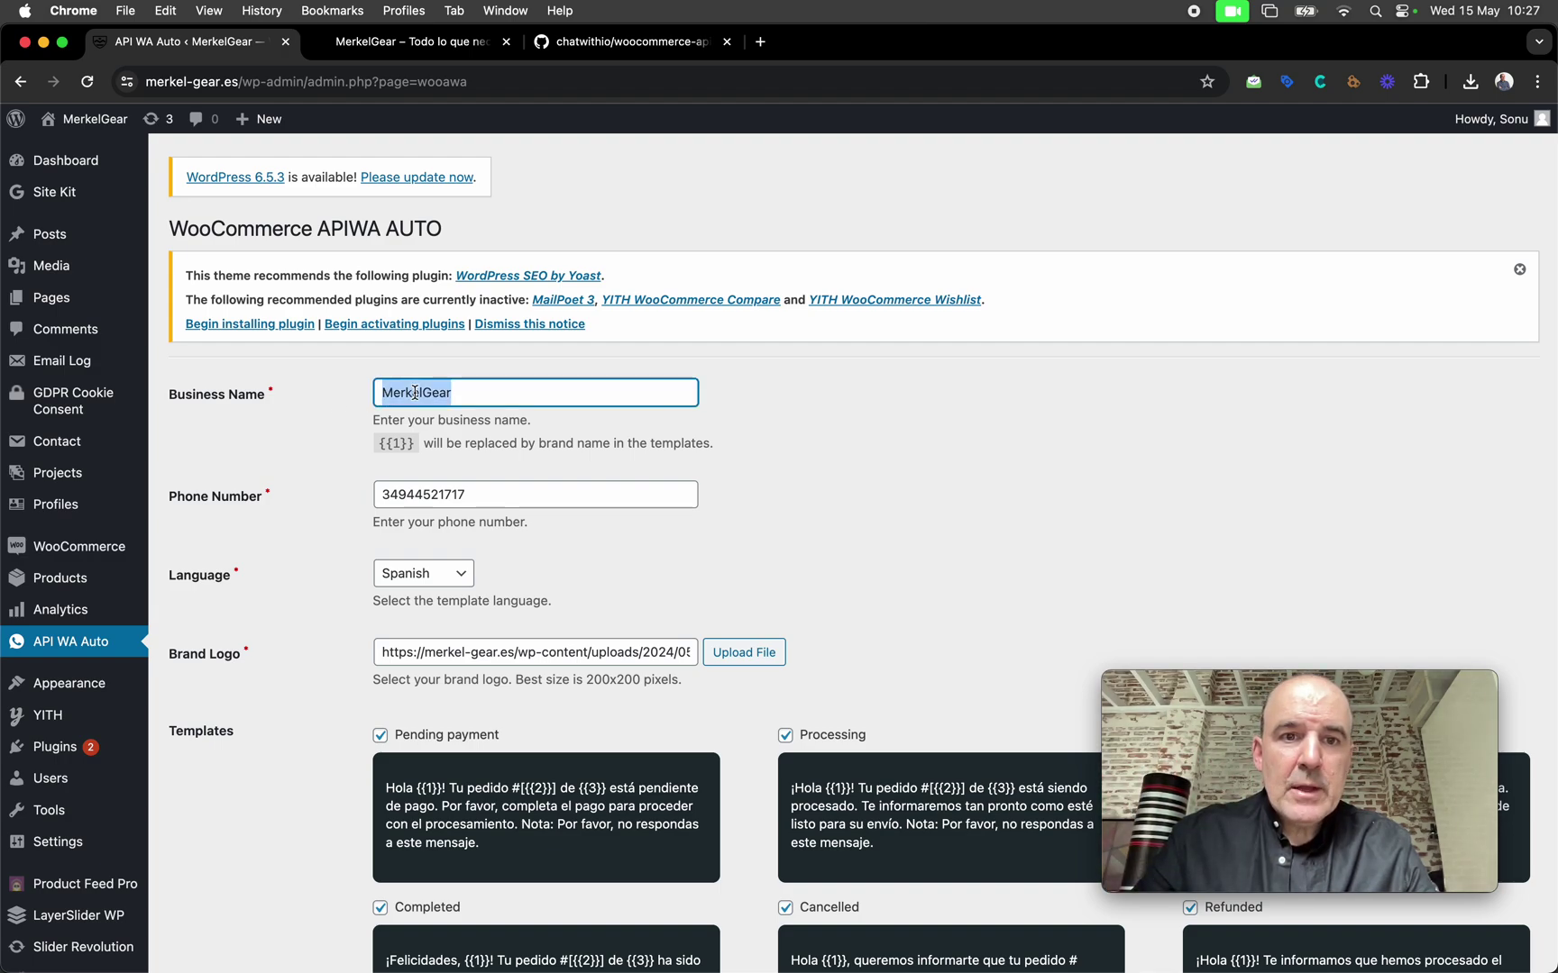
double_click(434, 496)
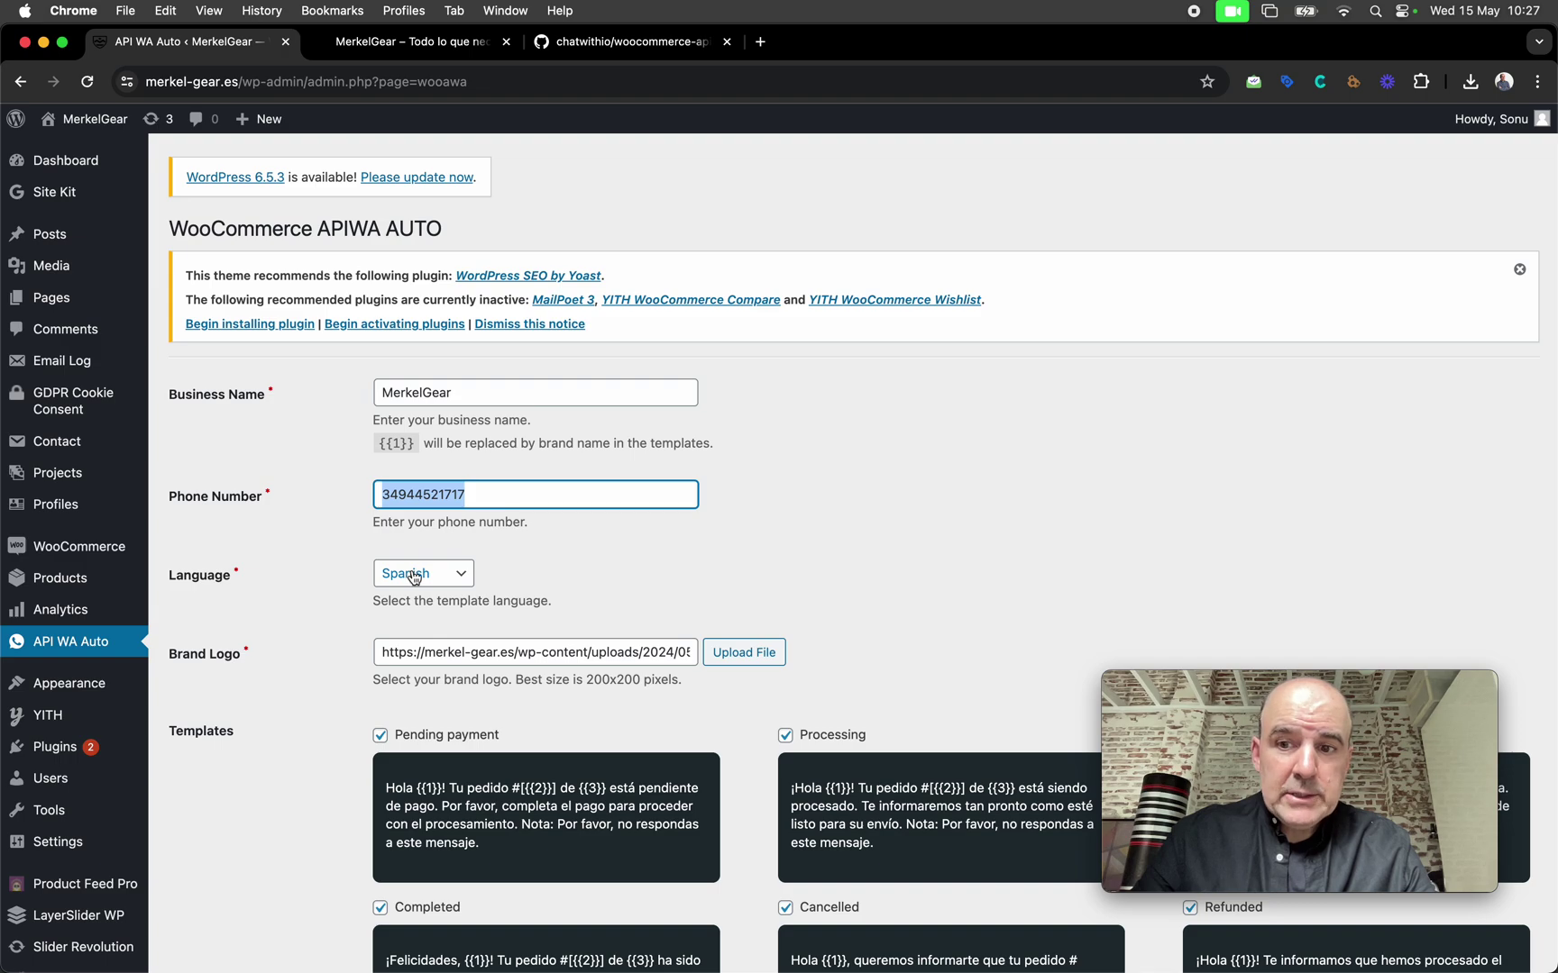
click(454, 574)
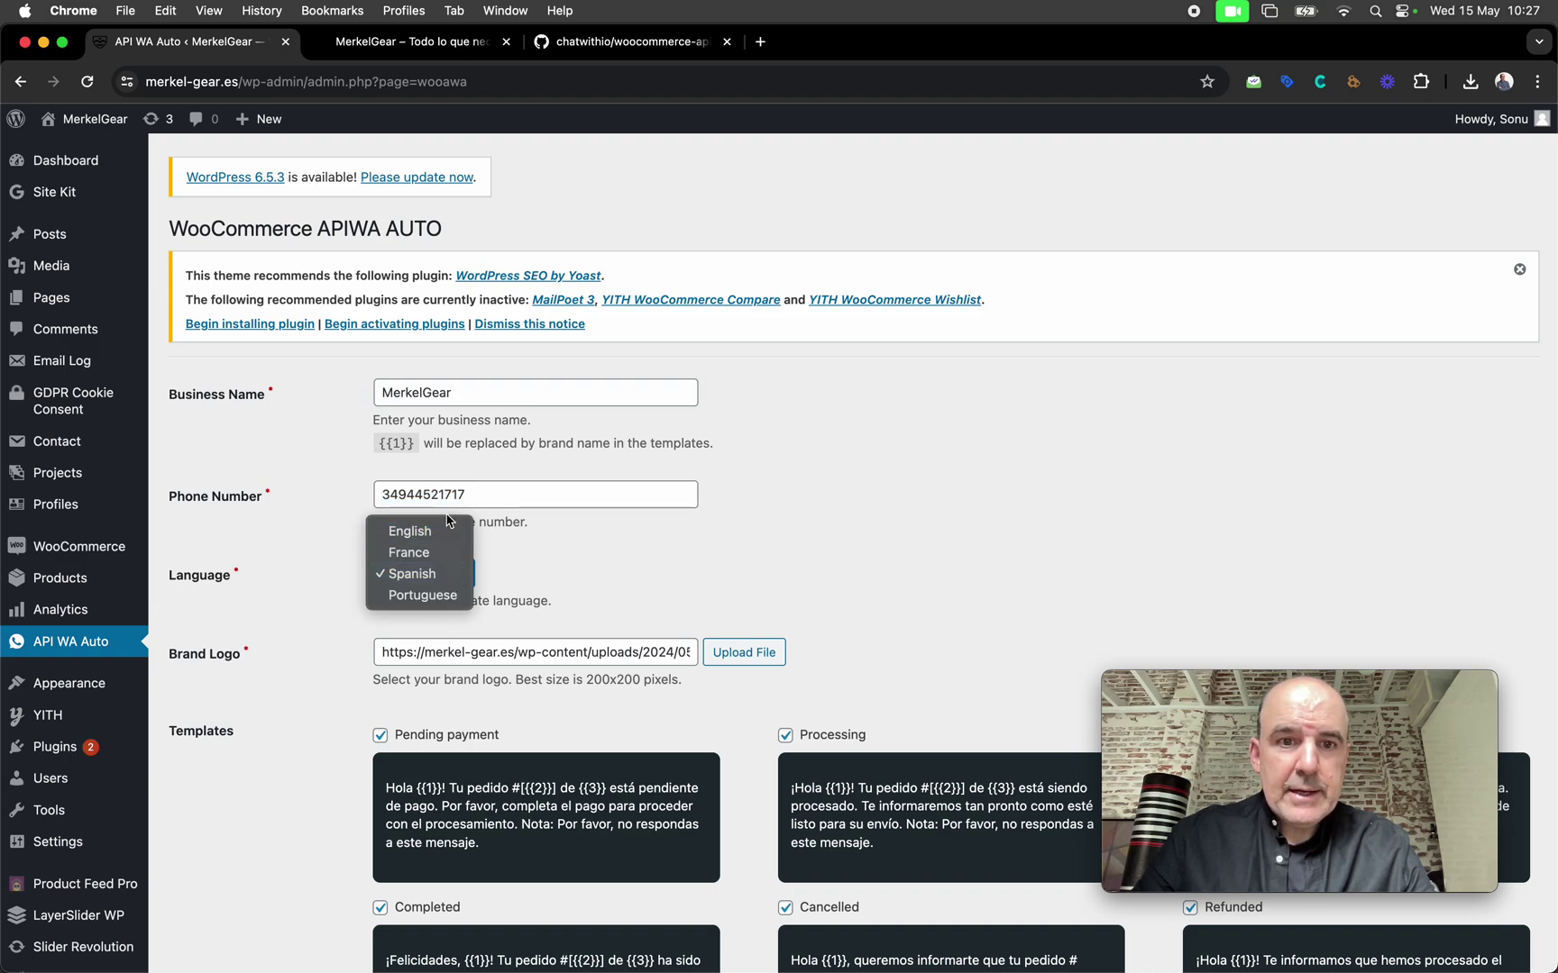
key(Escape)
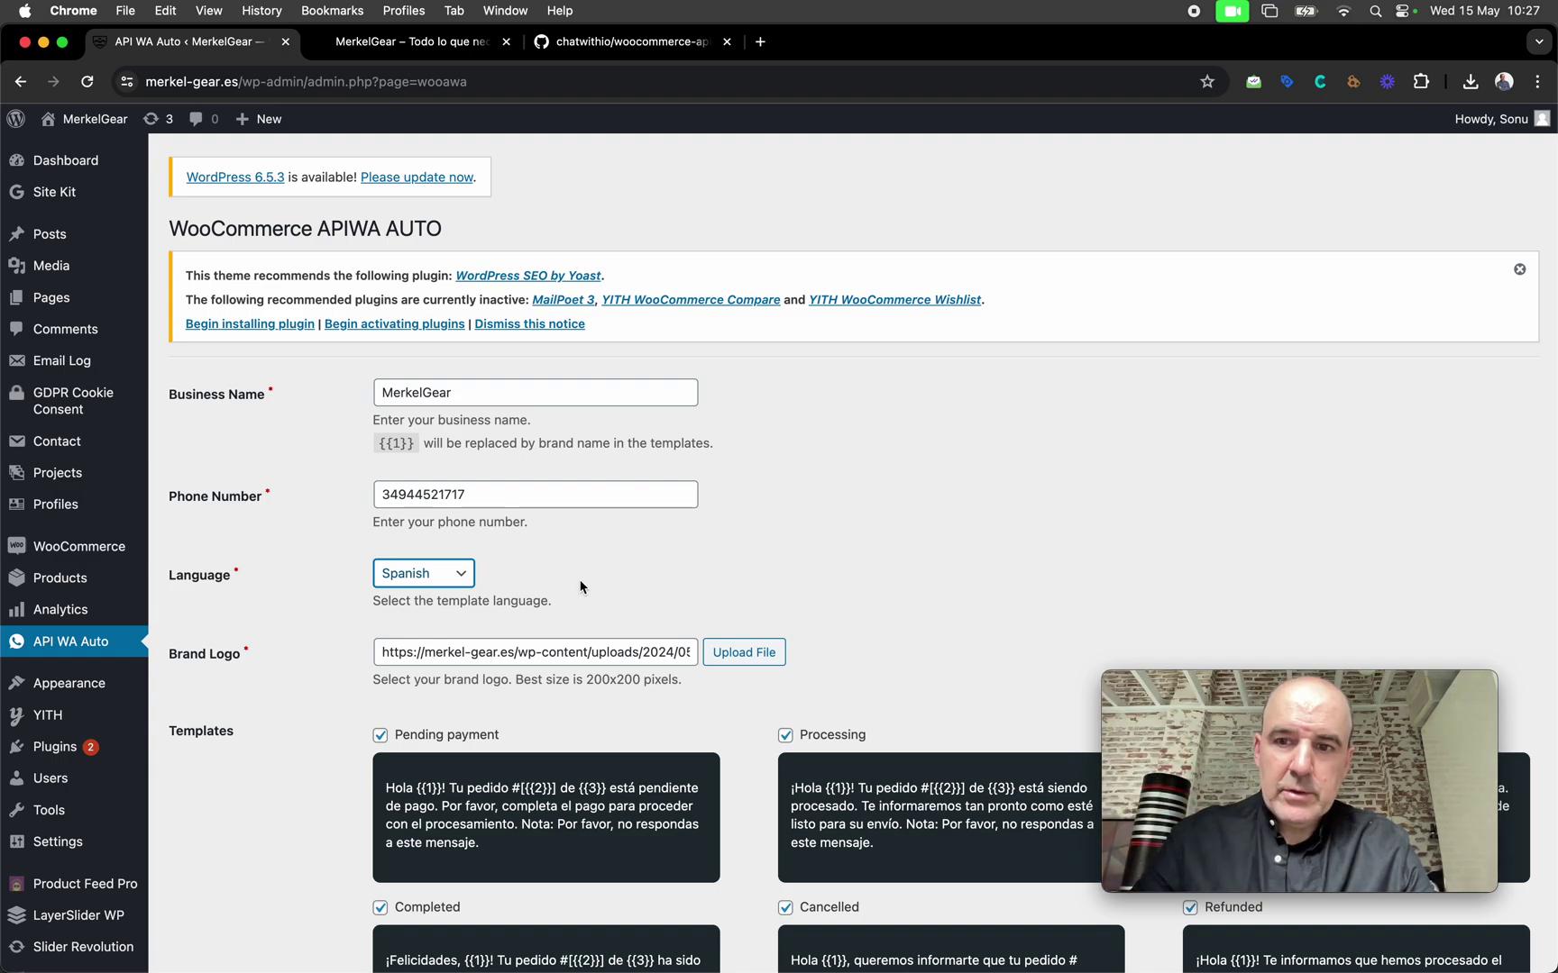
scroll(578, 599, down, 5)
scroll(577, 599, down, 3)
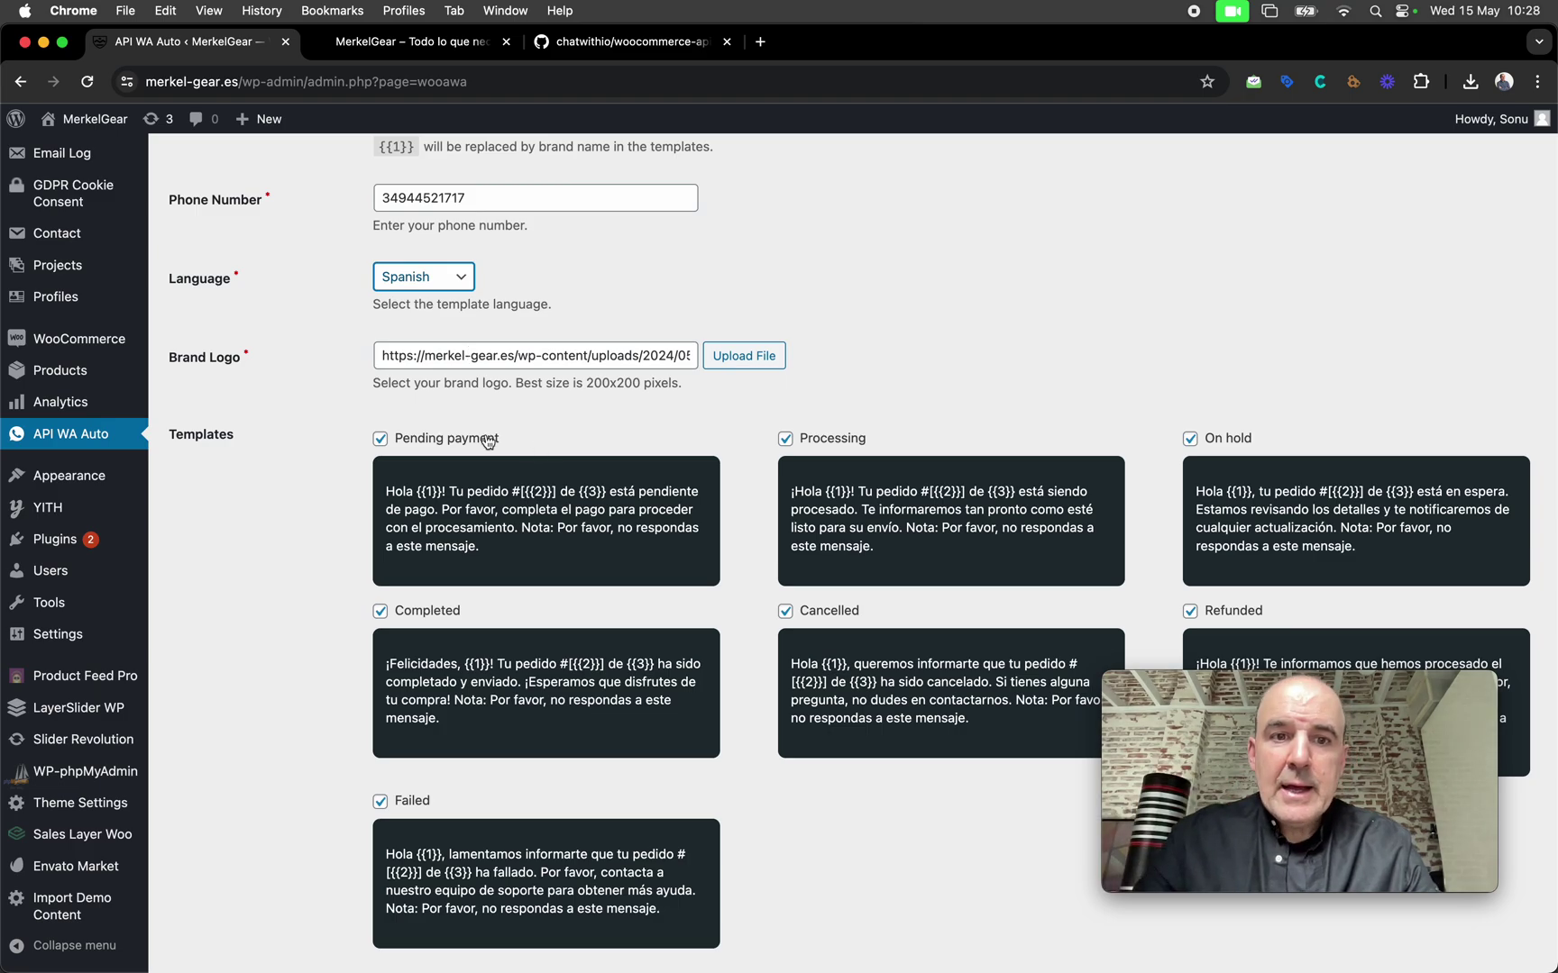
scroll(638, 548, down, 3)
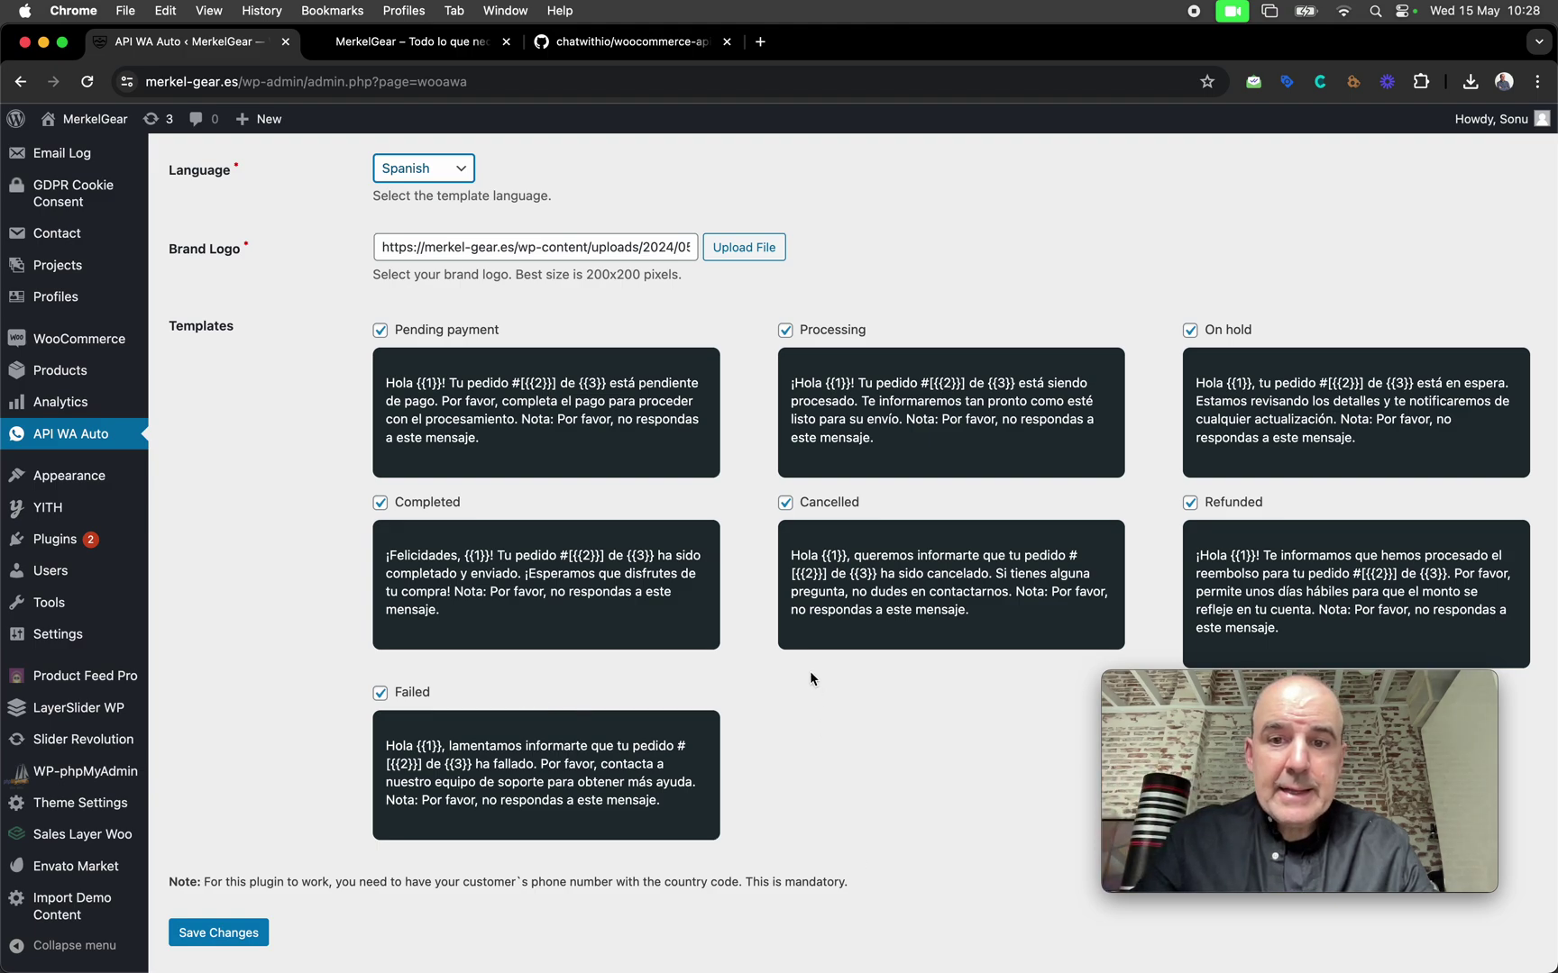
double_click(898, 592)
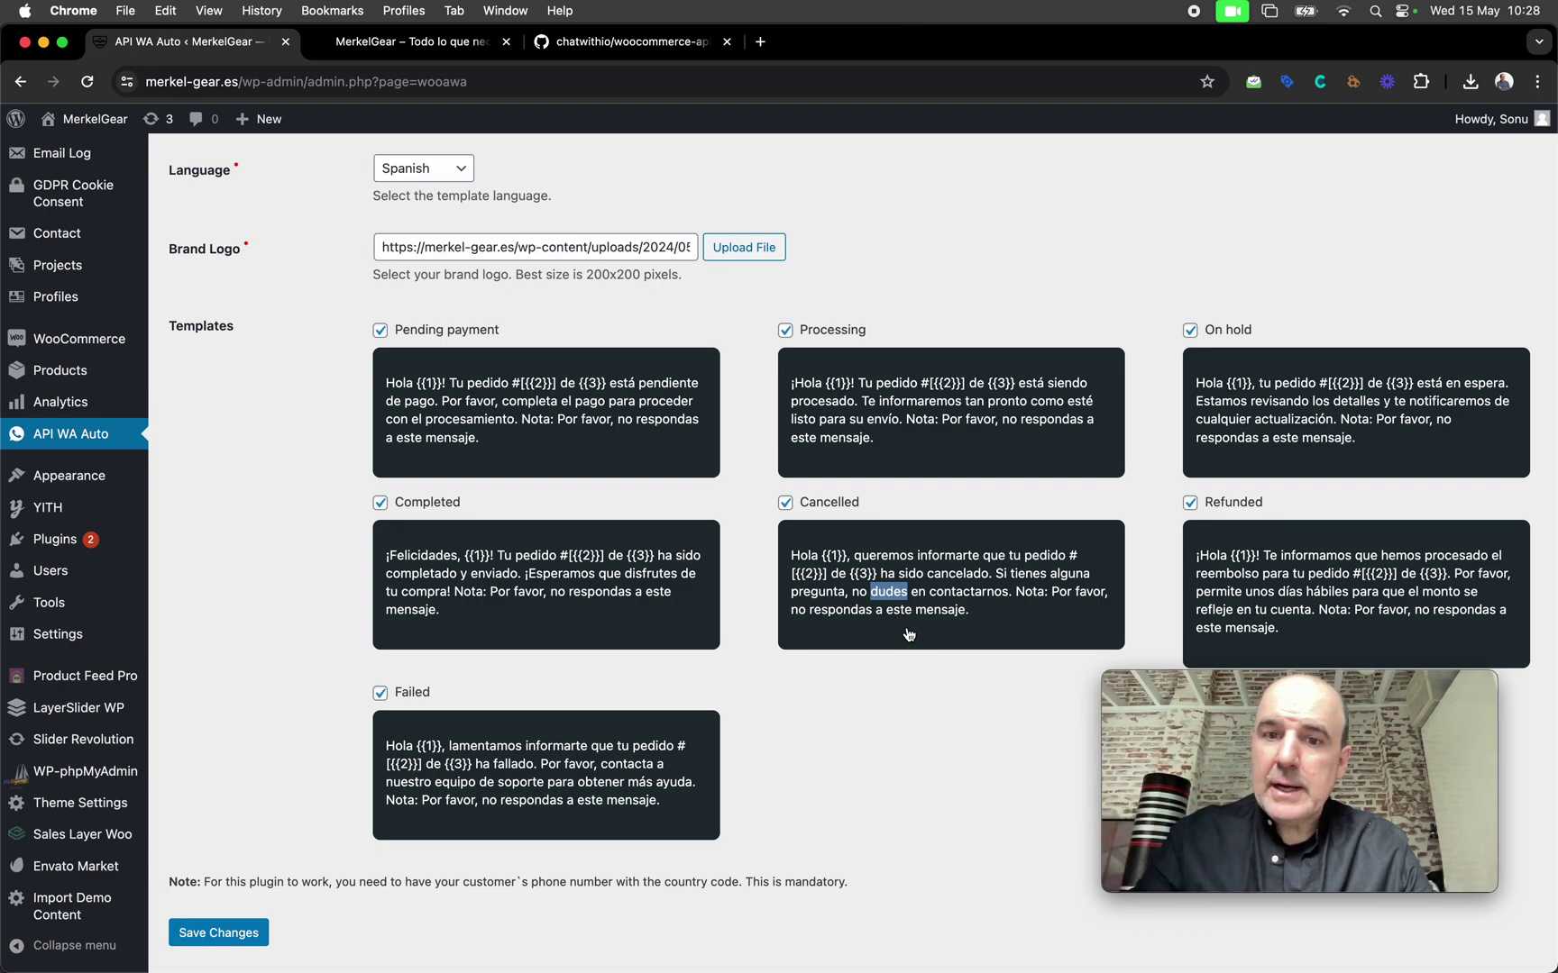
click(933, 701)
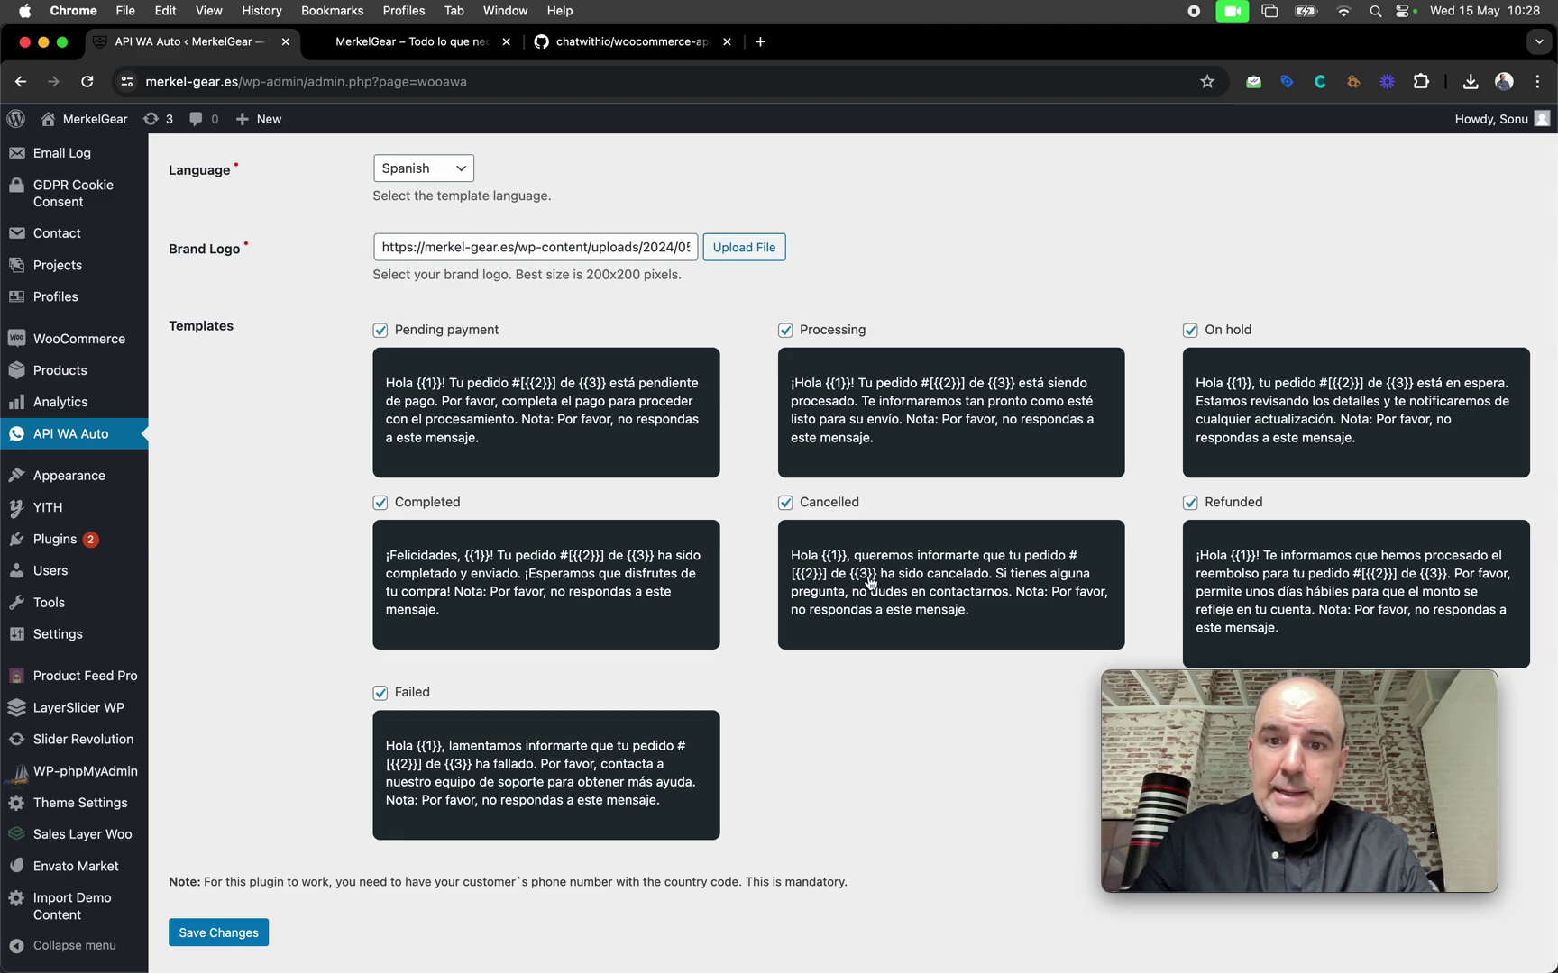
scroll(870, 580, up, 5)
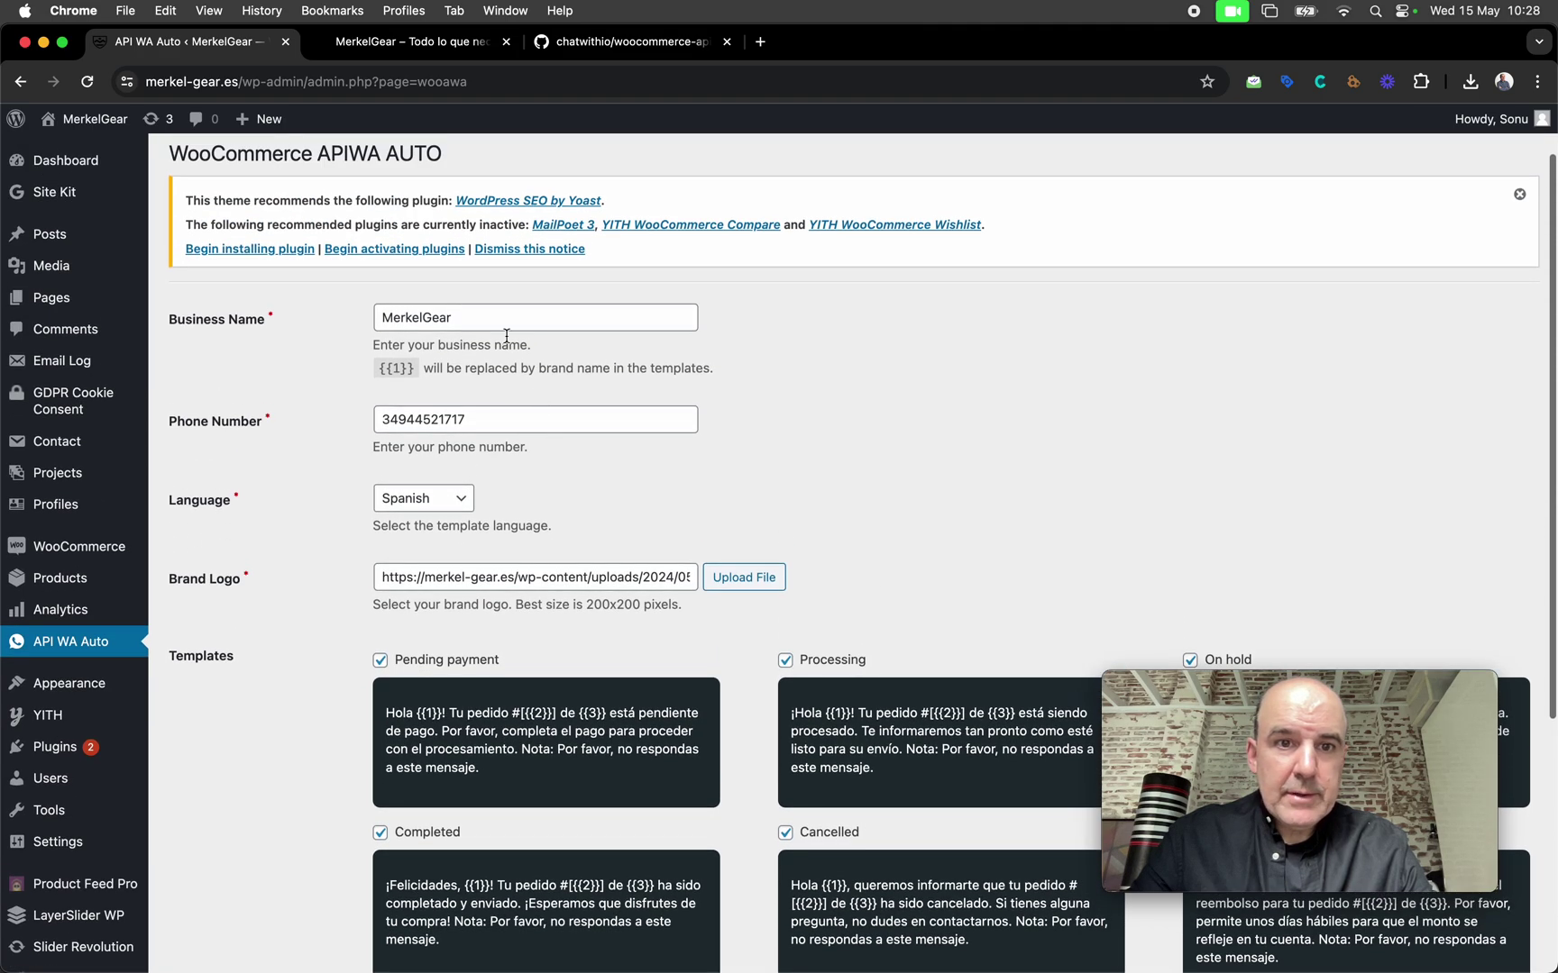
double_click(472, 315)
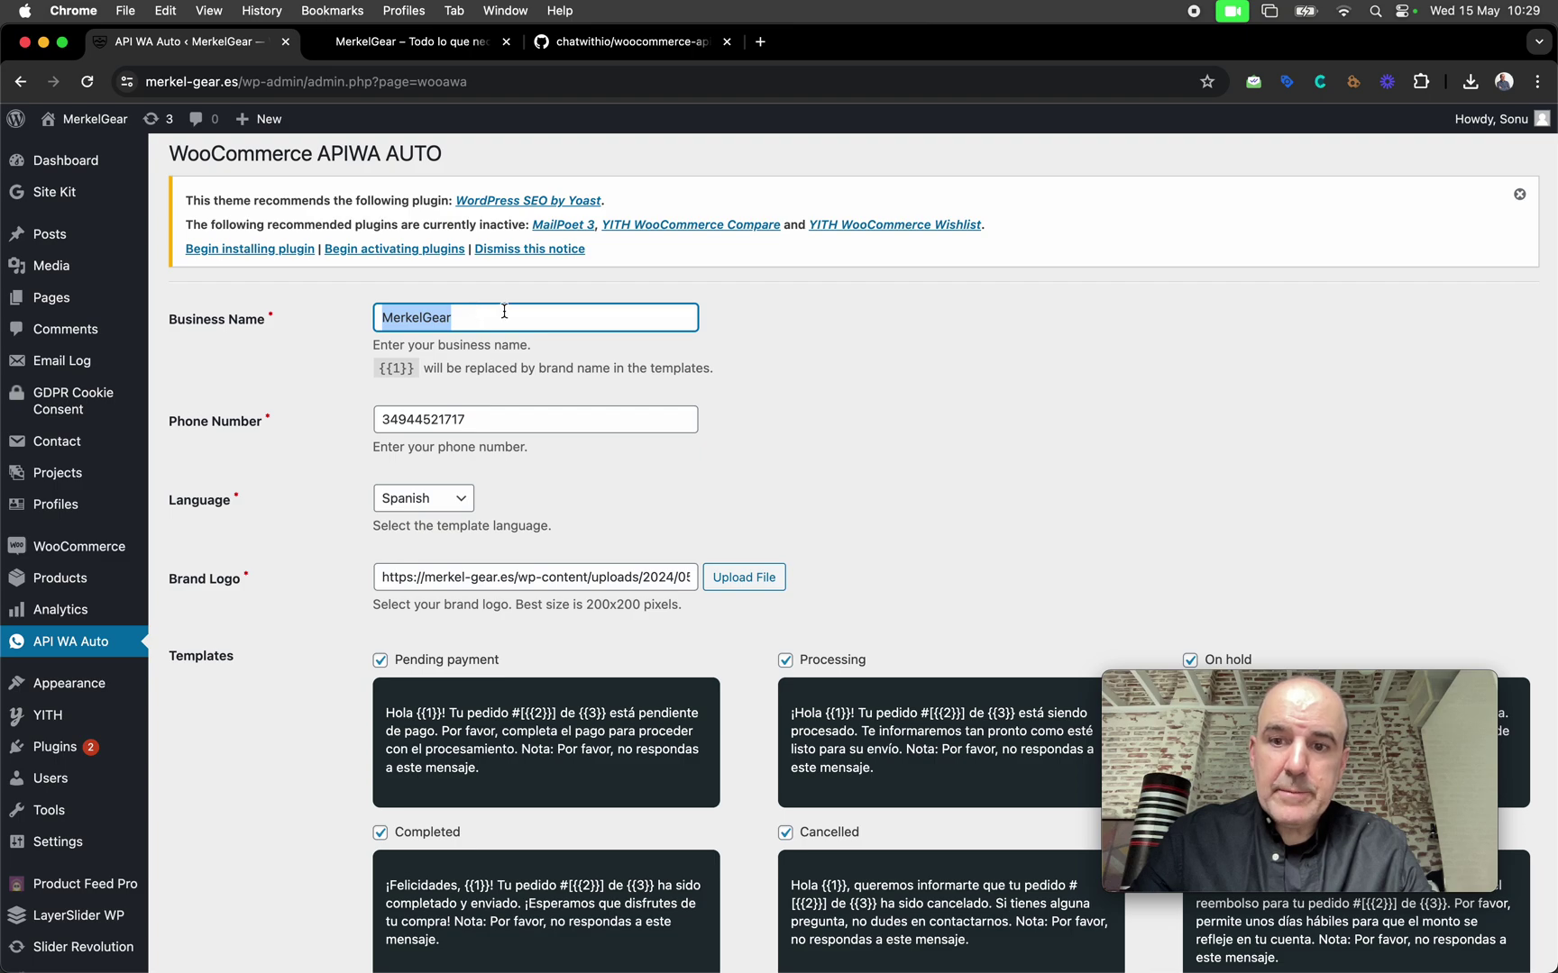
click(732, 368)
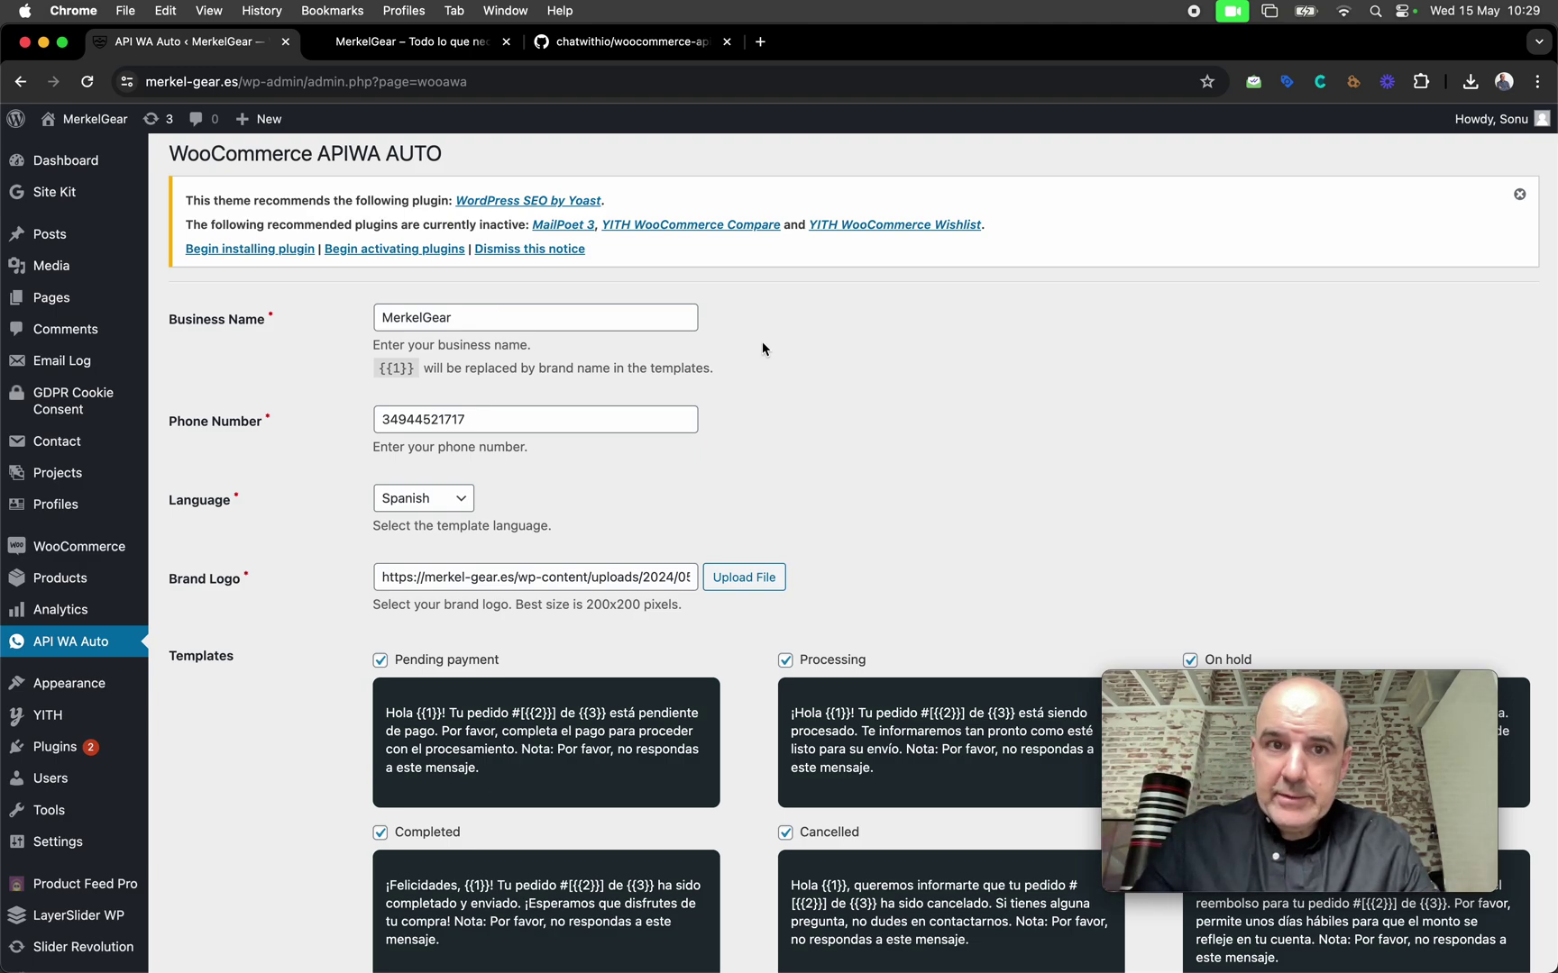
key(super+Tab)
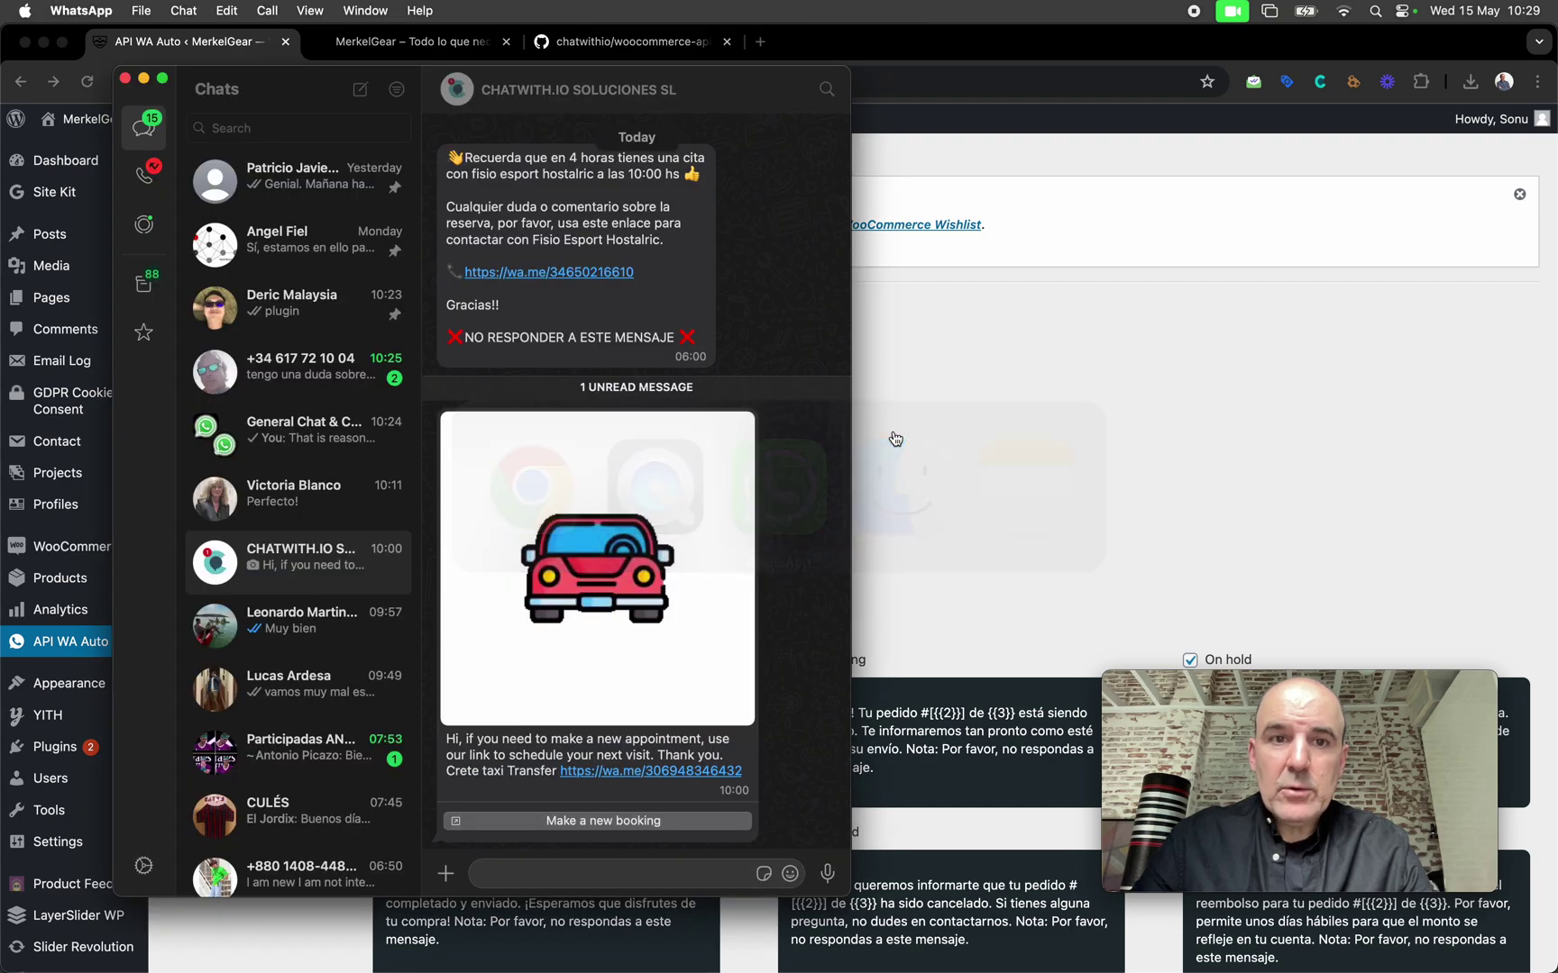
click(282, 126)
text(dhatwit)
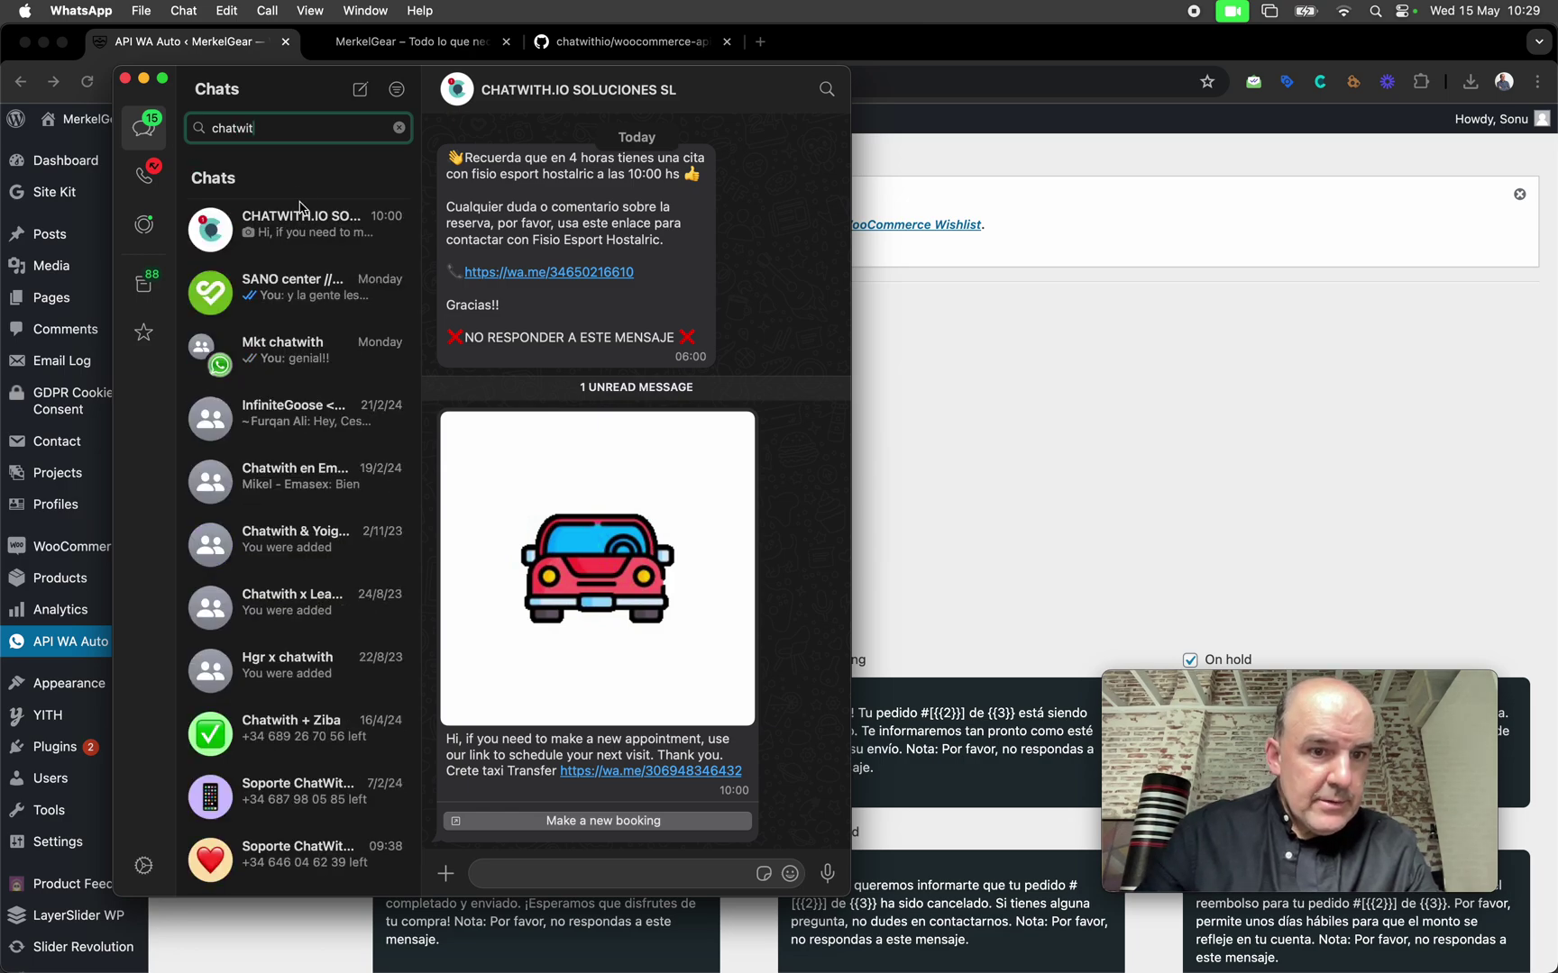
double_click(268, 133)
text(mer)
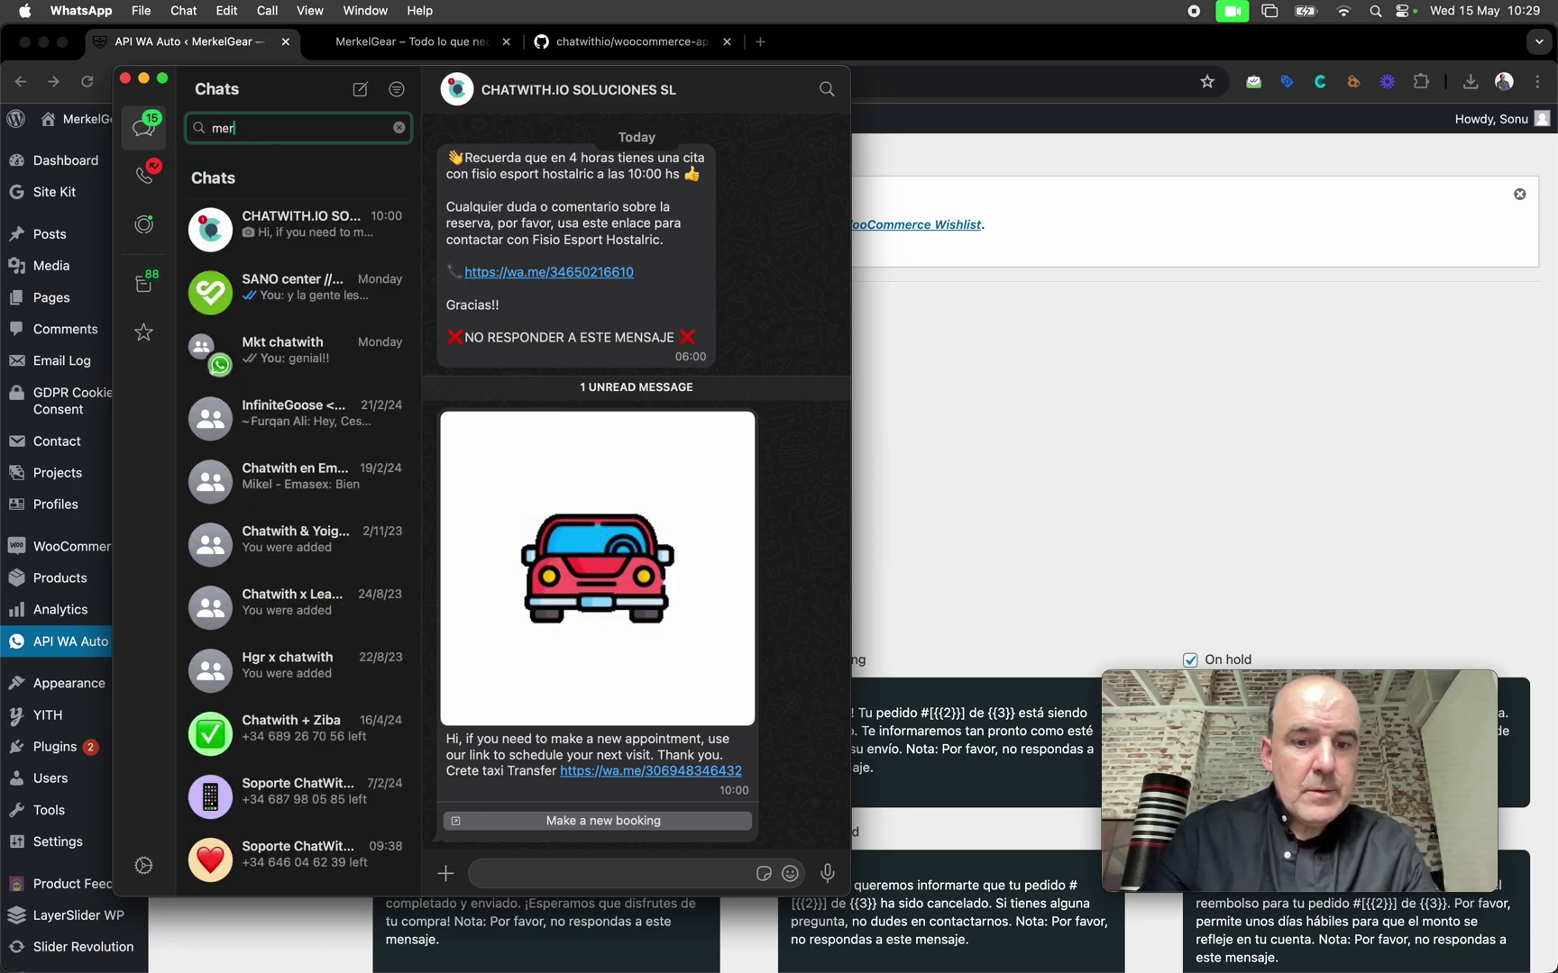
text(gejel)
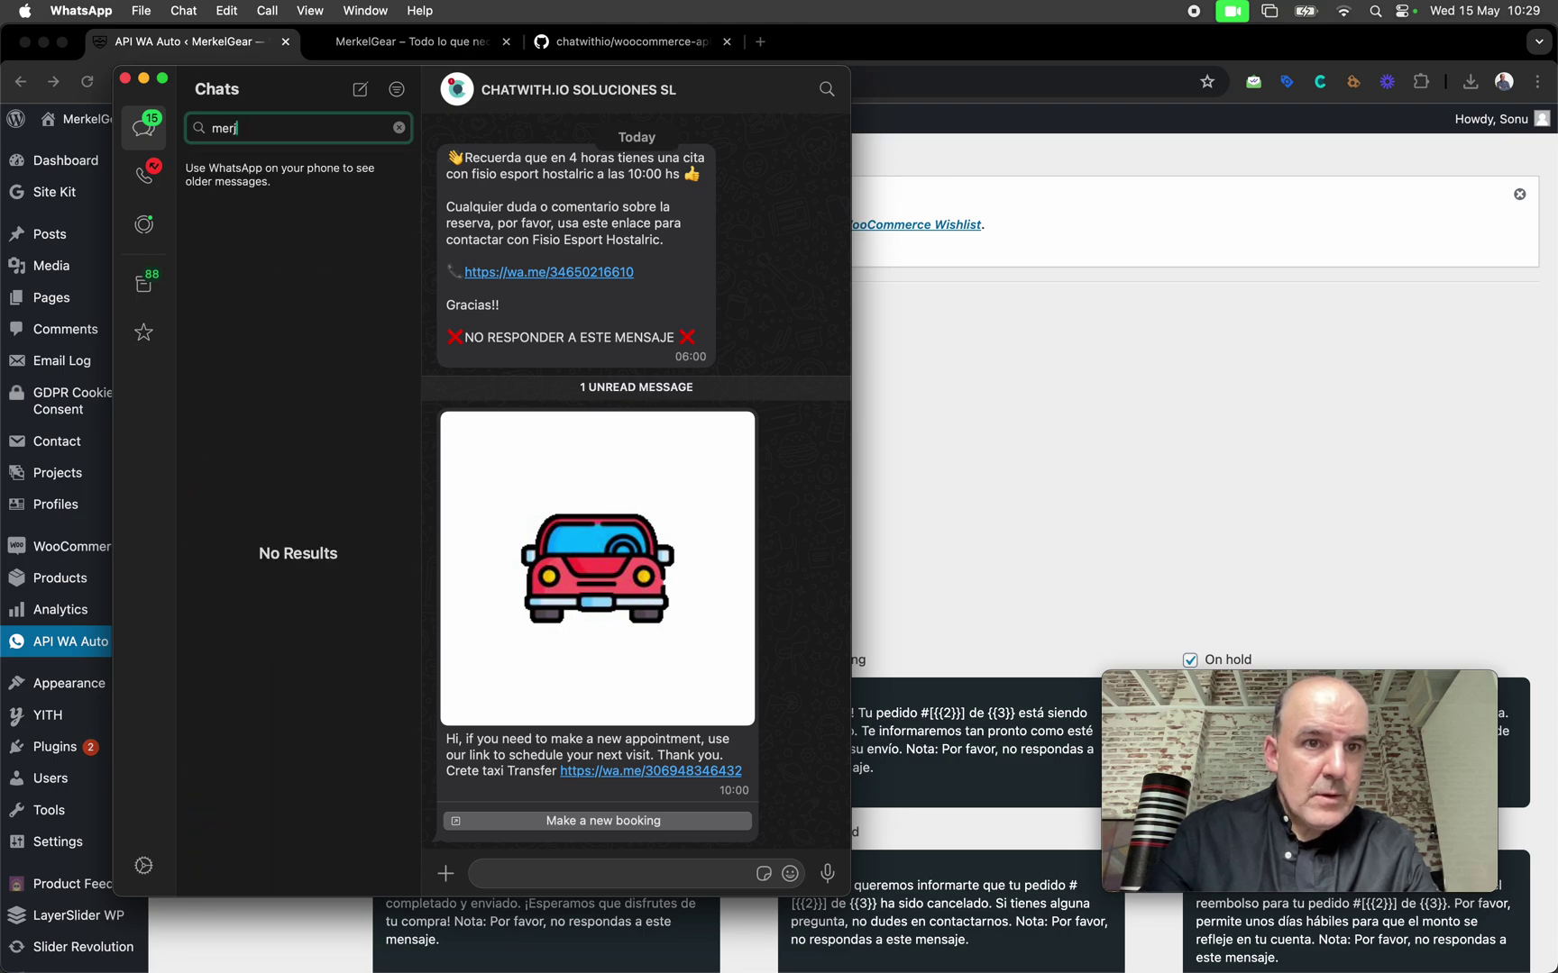
key(BackSpace)
key(BackSpace)
key(BackSpace)
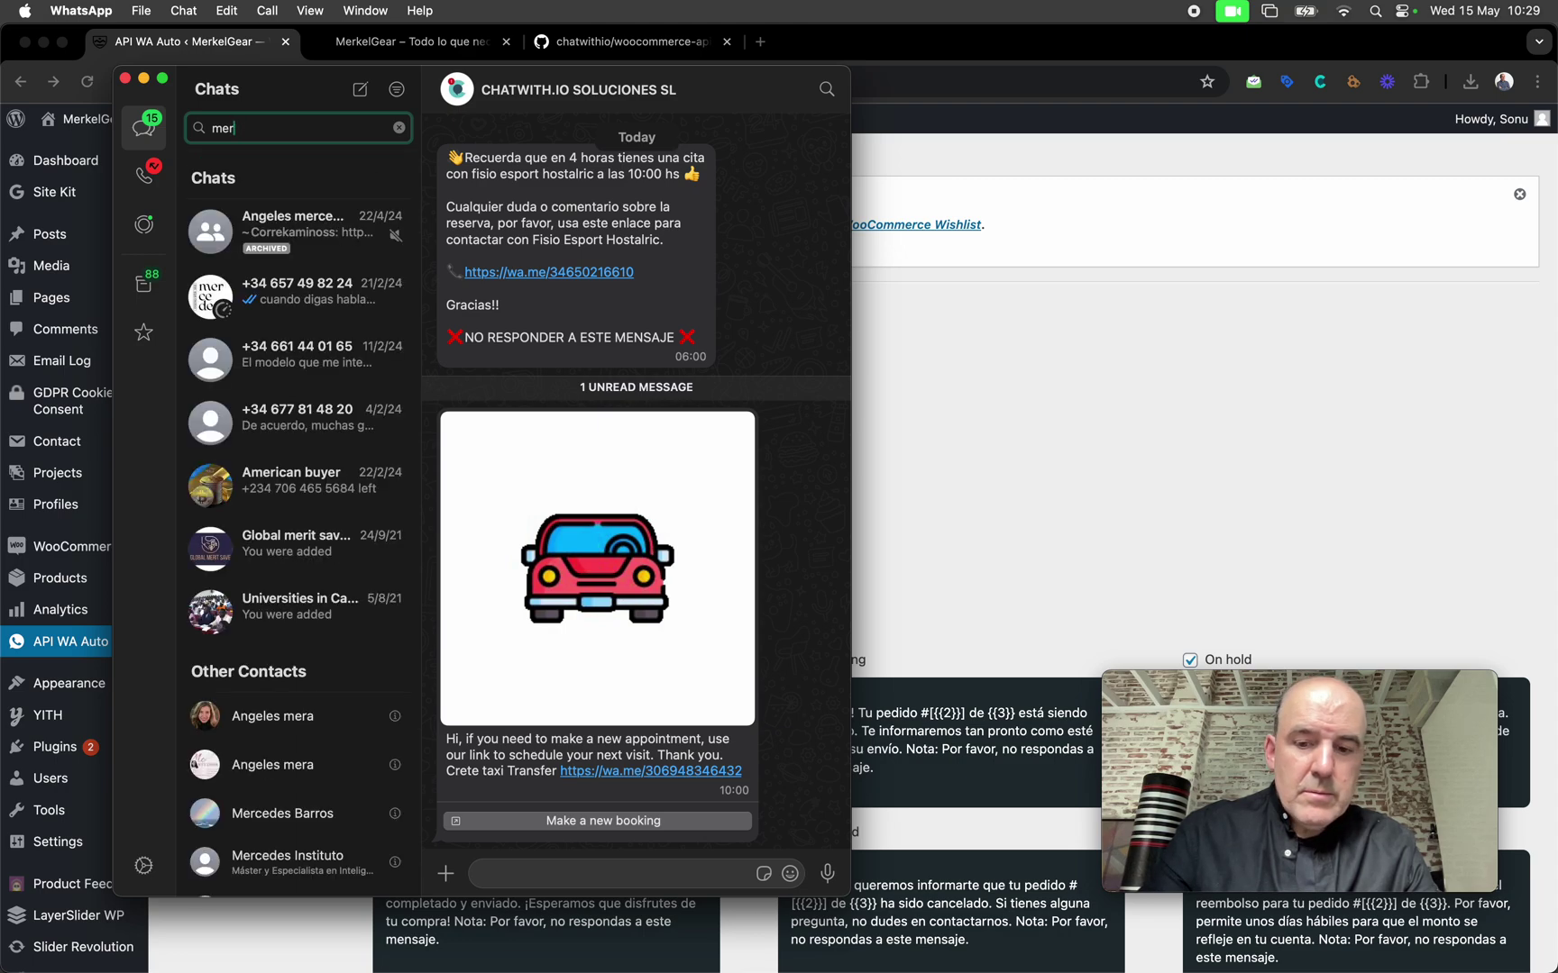
key(super+a)
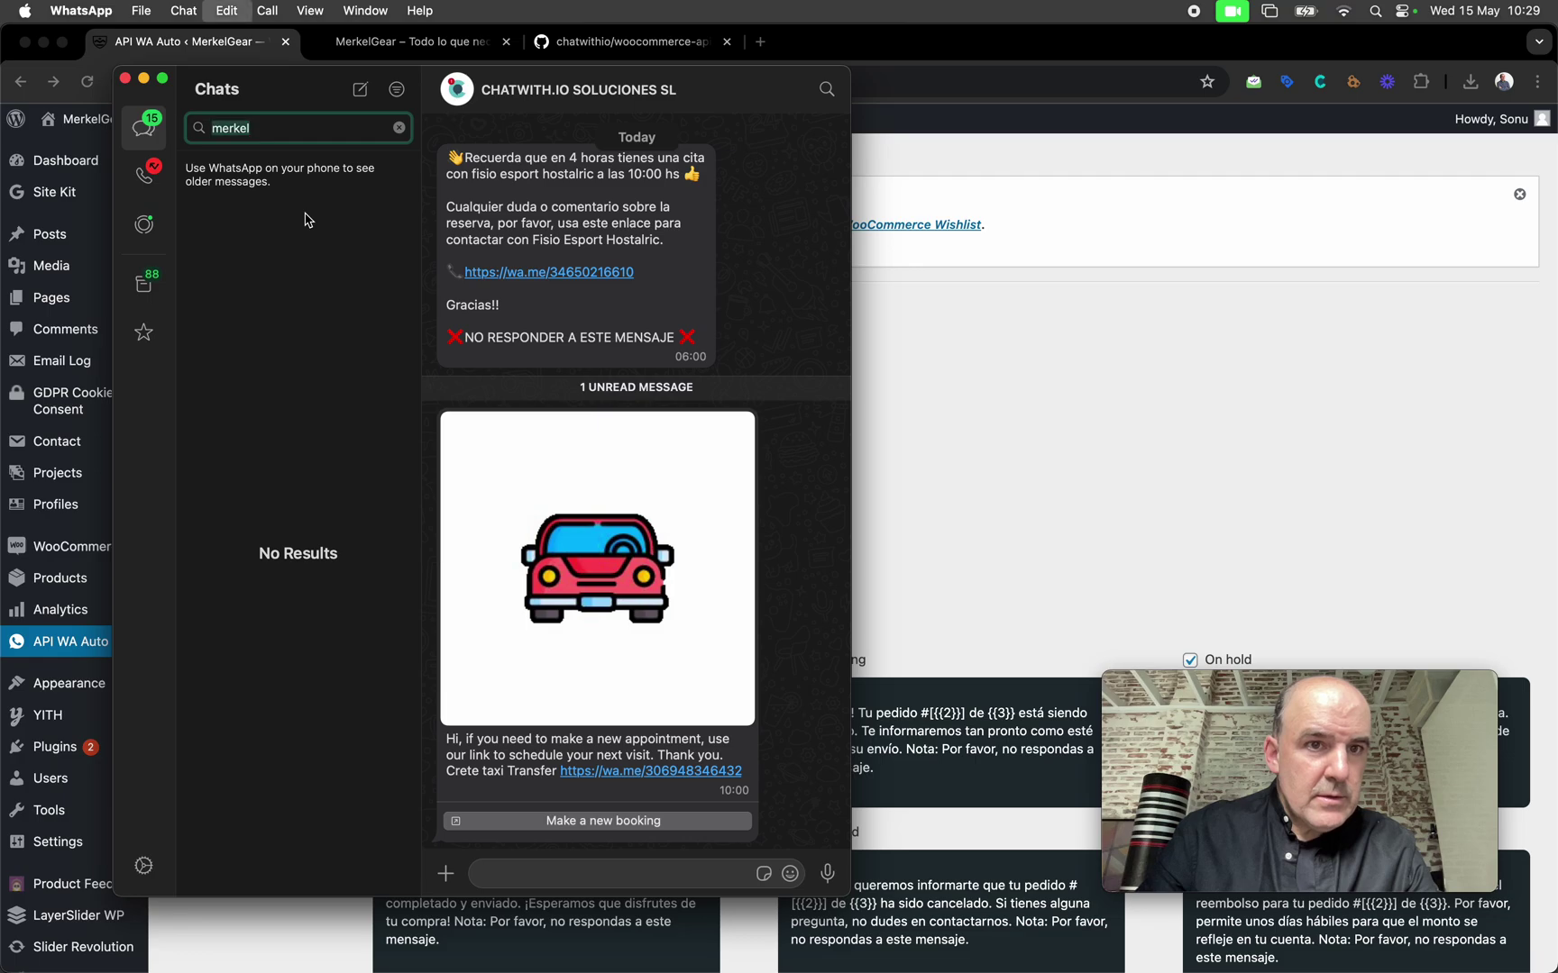
key(BackSpace)
click(397, 128)
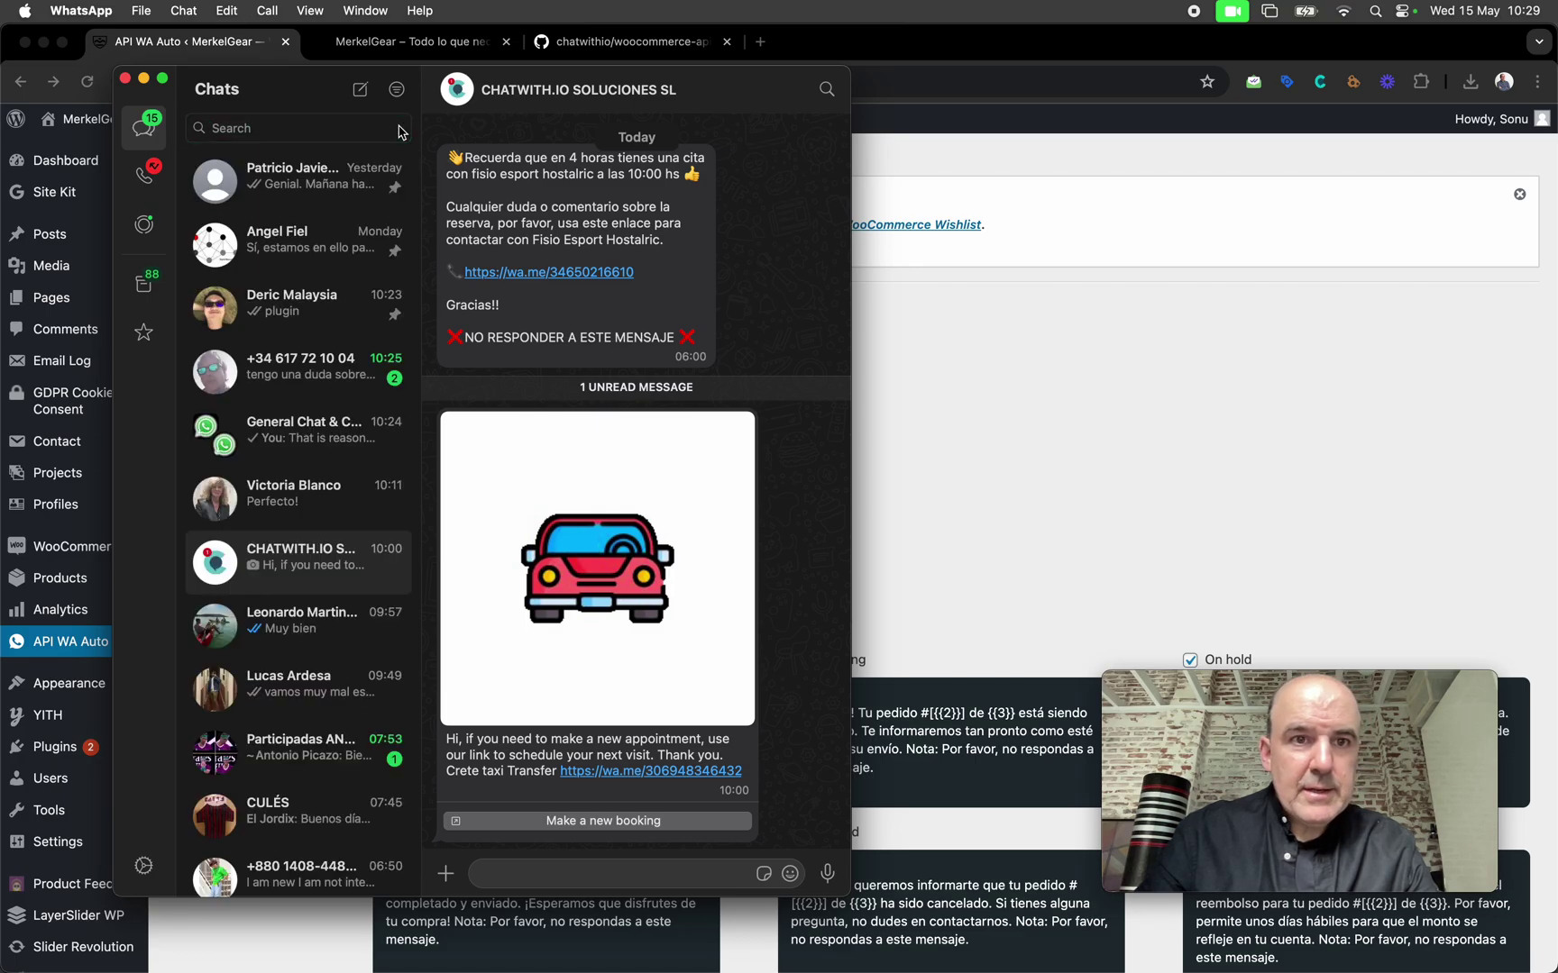
click(904, 330)
scroll(1000, 447, down, 1)
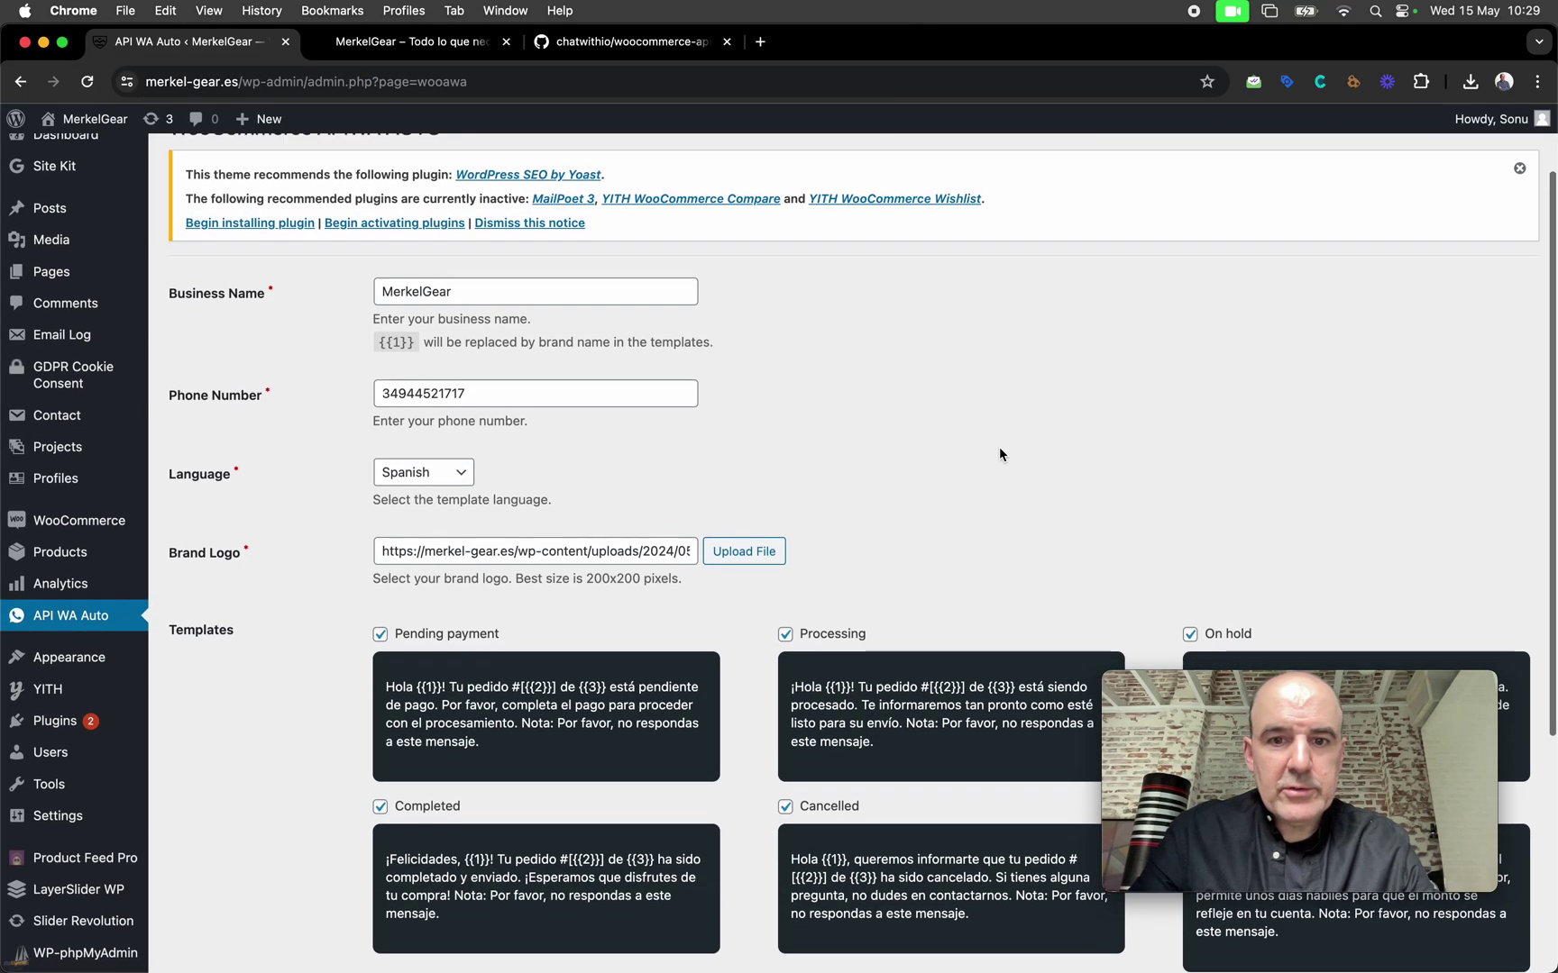
scroll(999, 448, down, 1)
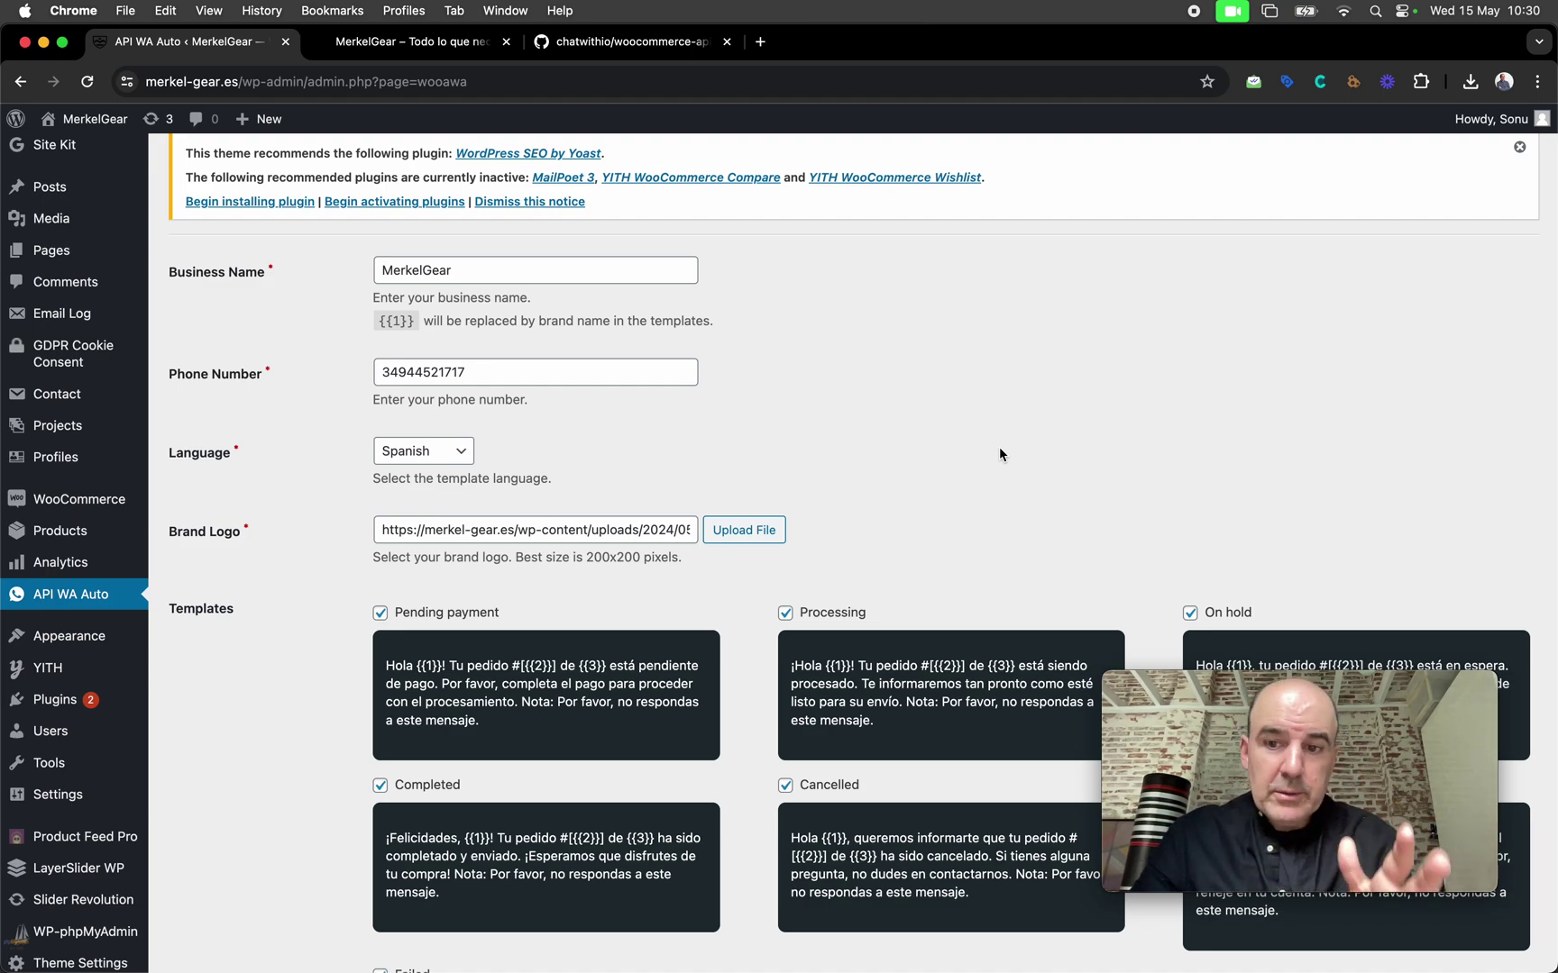
scroll(999, 452, down, 3)
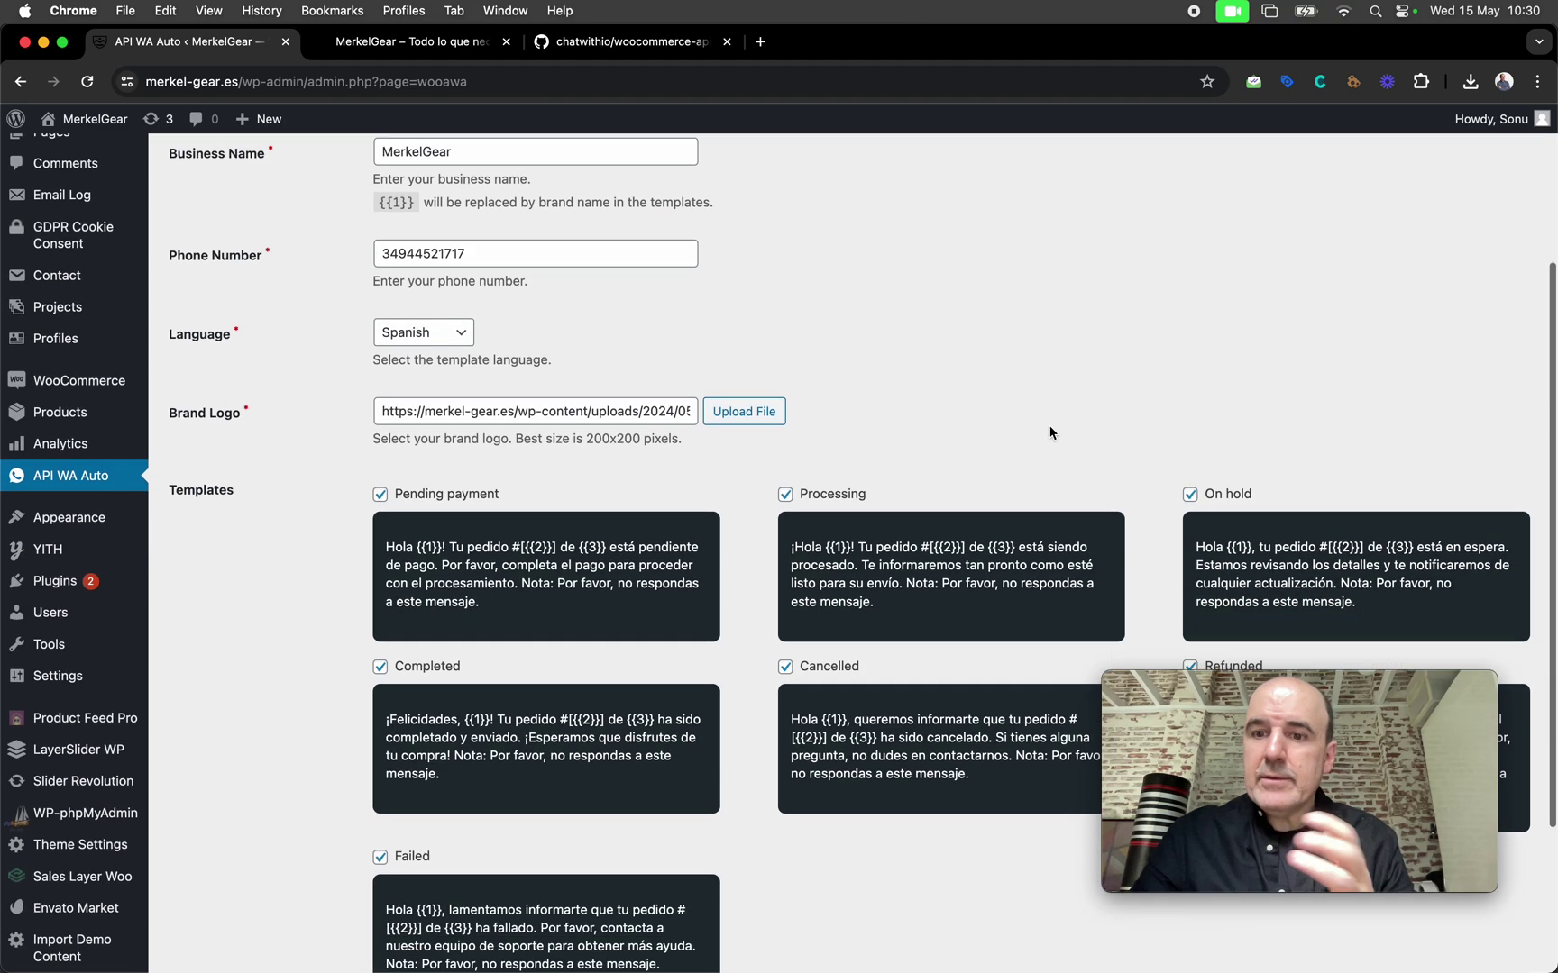
scroll(999, 452, down, 3)
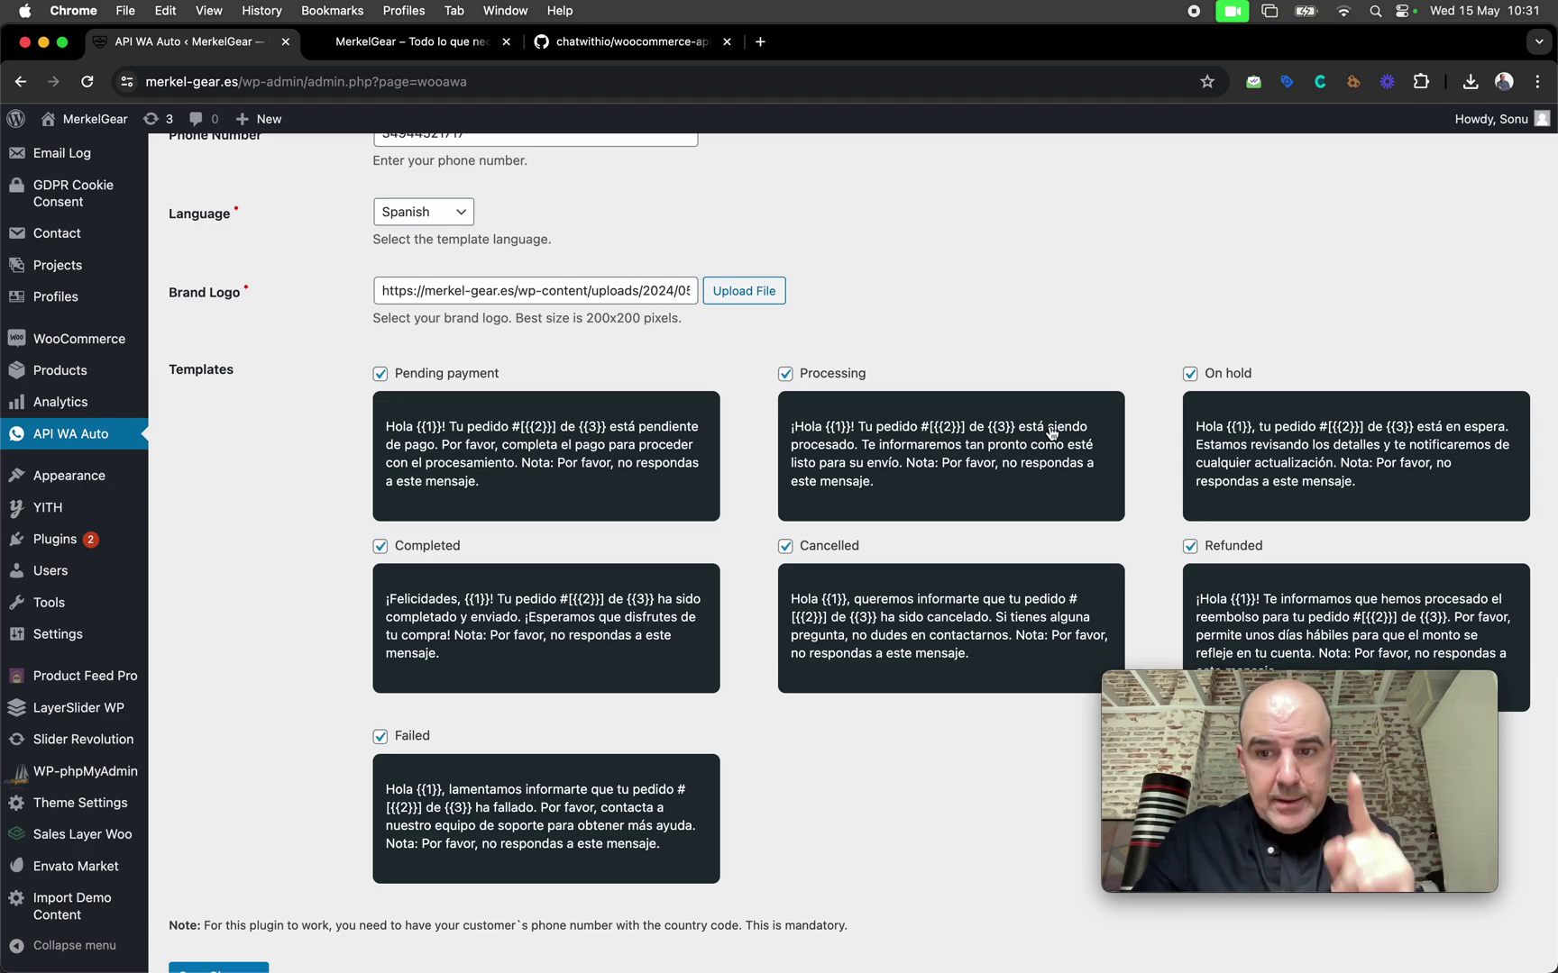
scroll(1057, 342, up, 8)
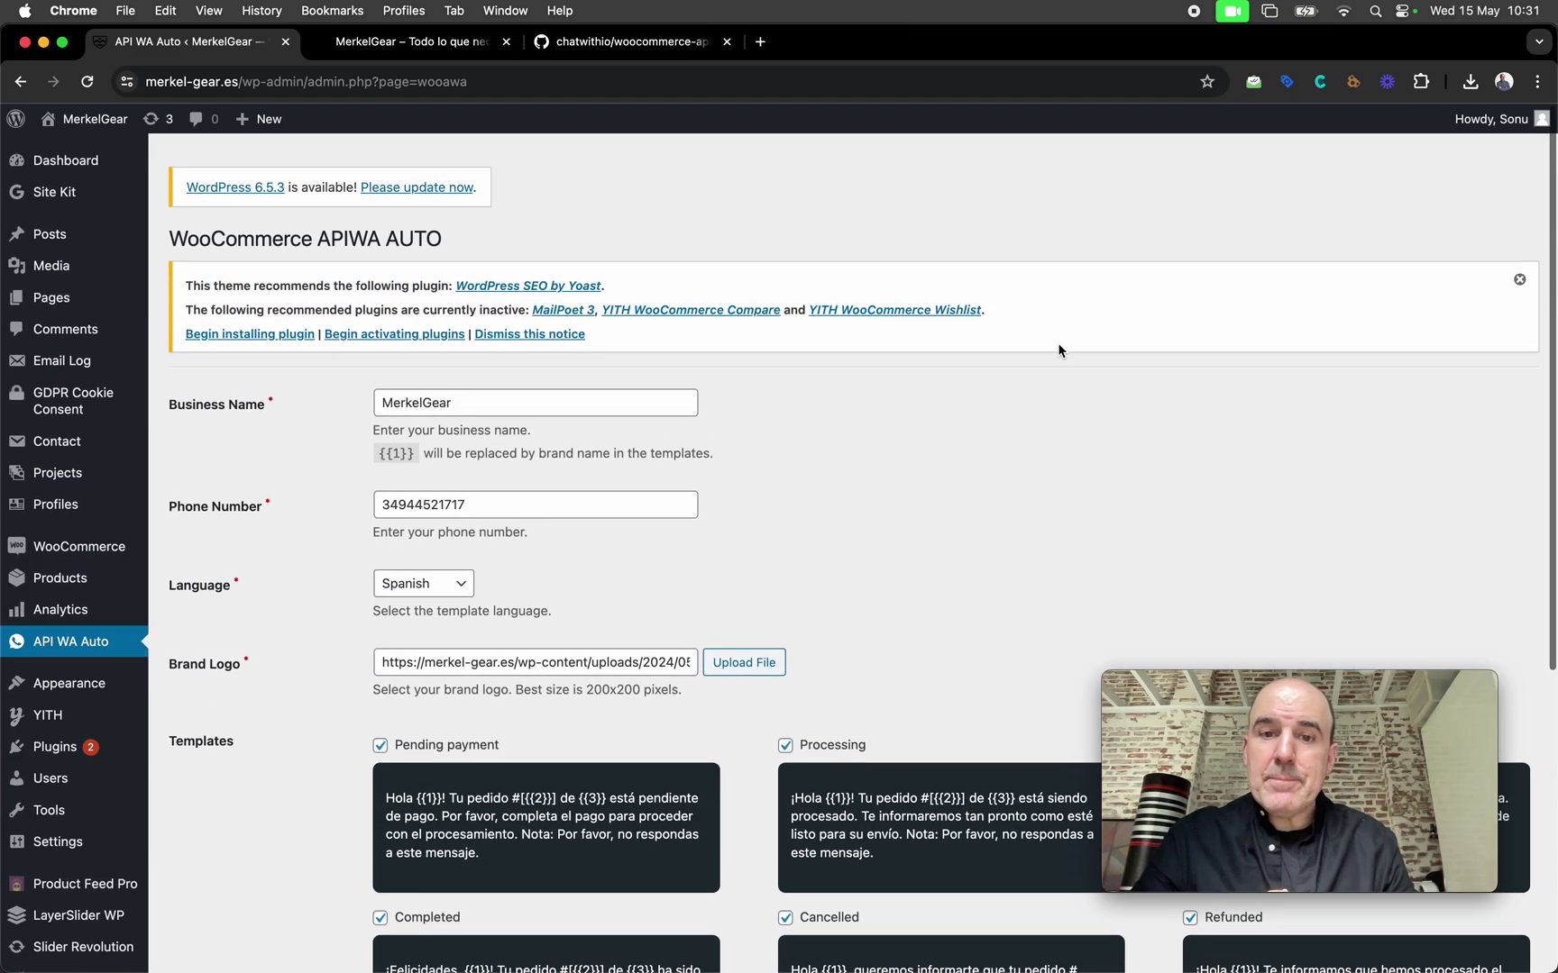
scroll(1058, 343, up, 1)
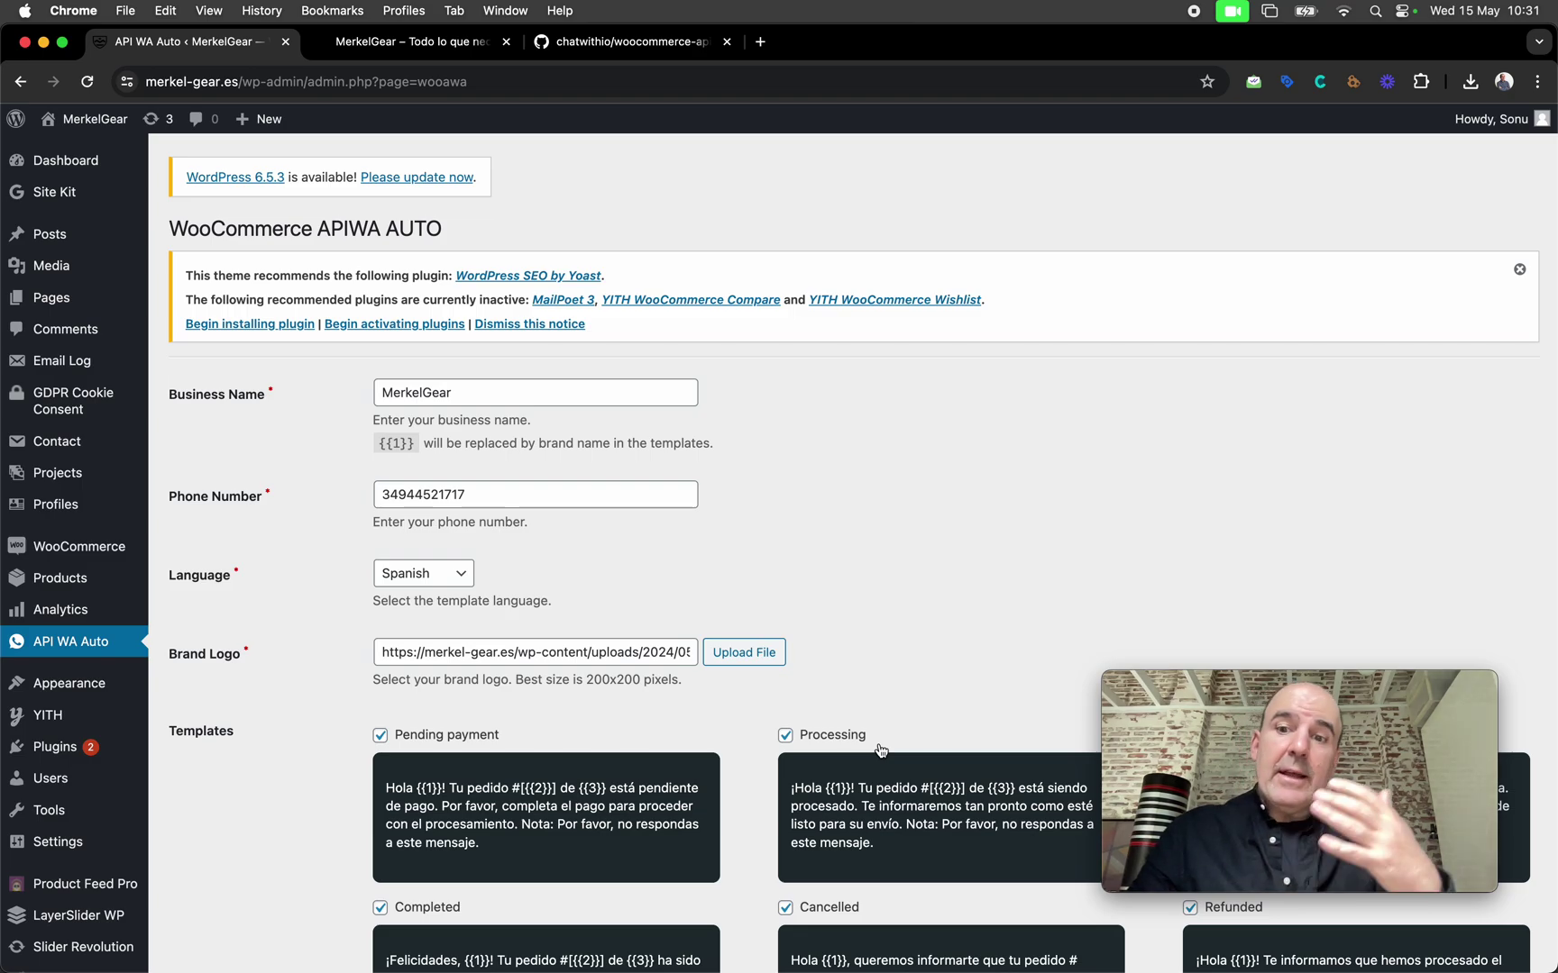
Step: Switch to the MerkelGear storefront tab, then to the chatwithio/woocommerce-apiwa-auto GitHub tab
click(402, 40)
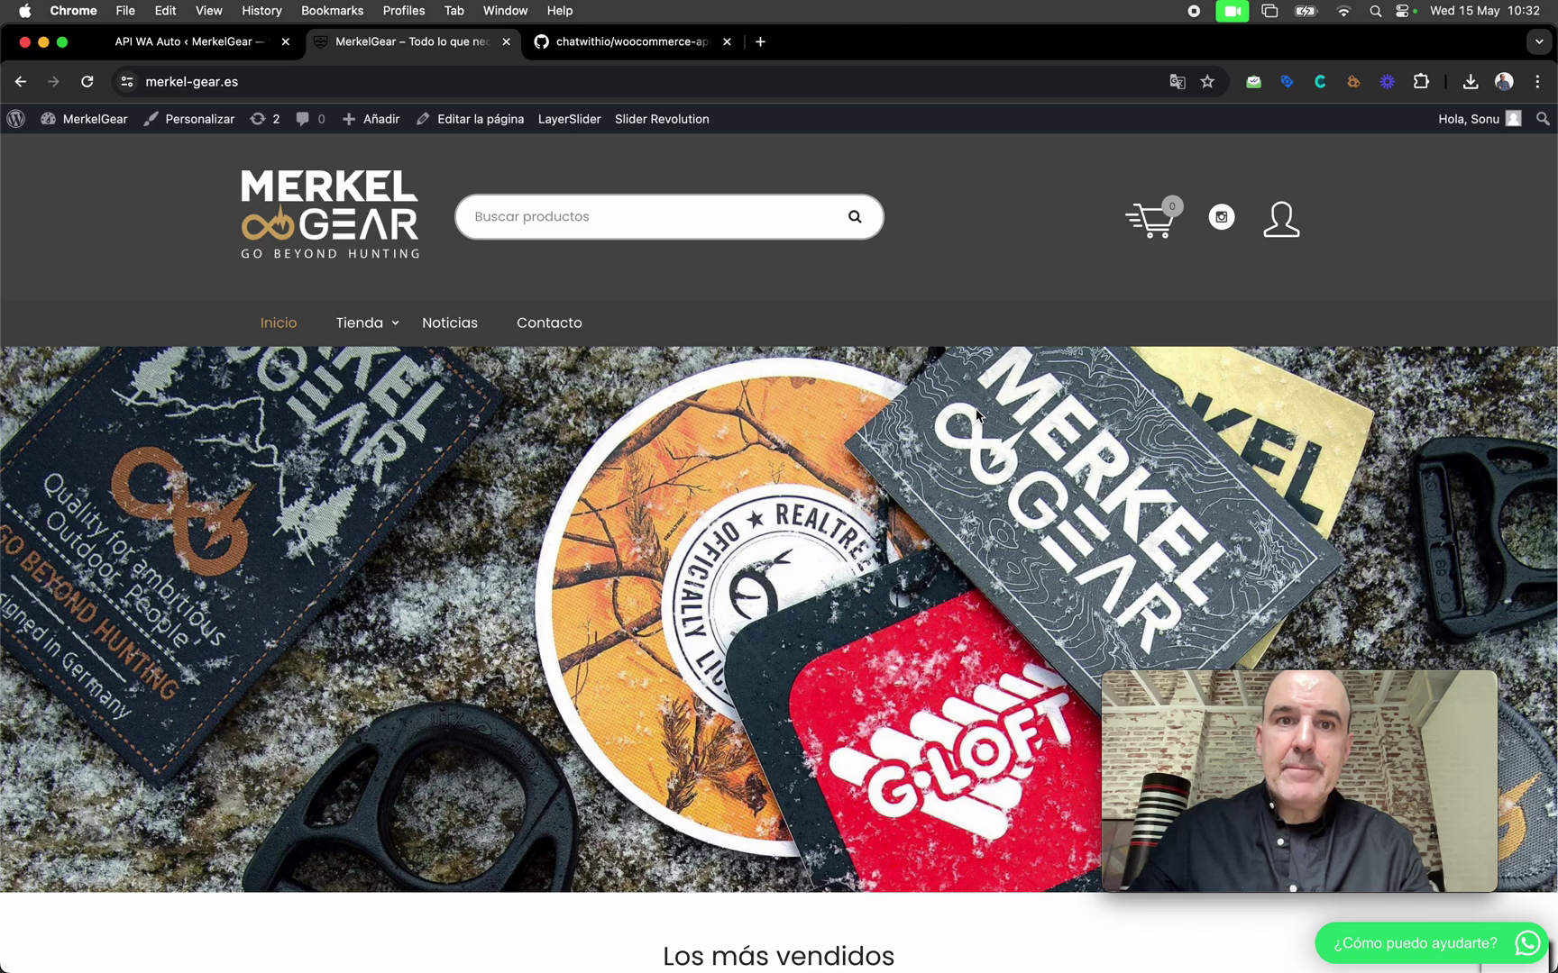
click(621, 42)
scroll(635, 299, up, 5)
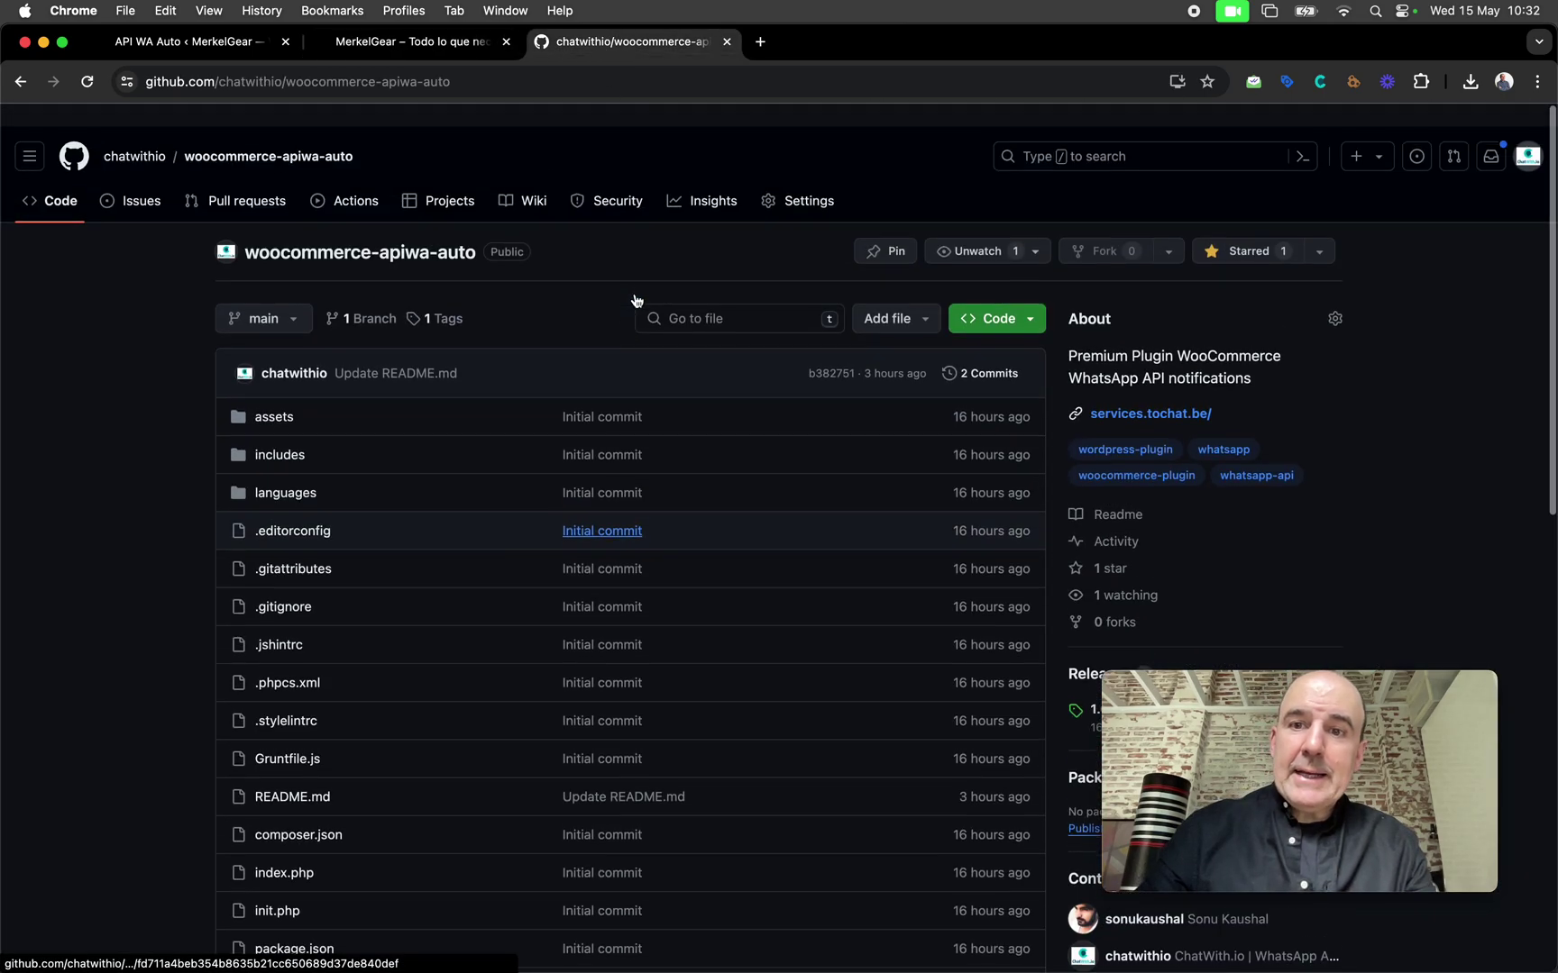
scroll(633, 300, down, 10)
scroll(634, 299, down, 1)
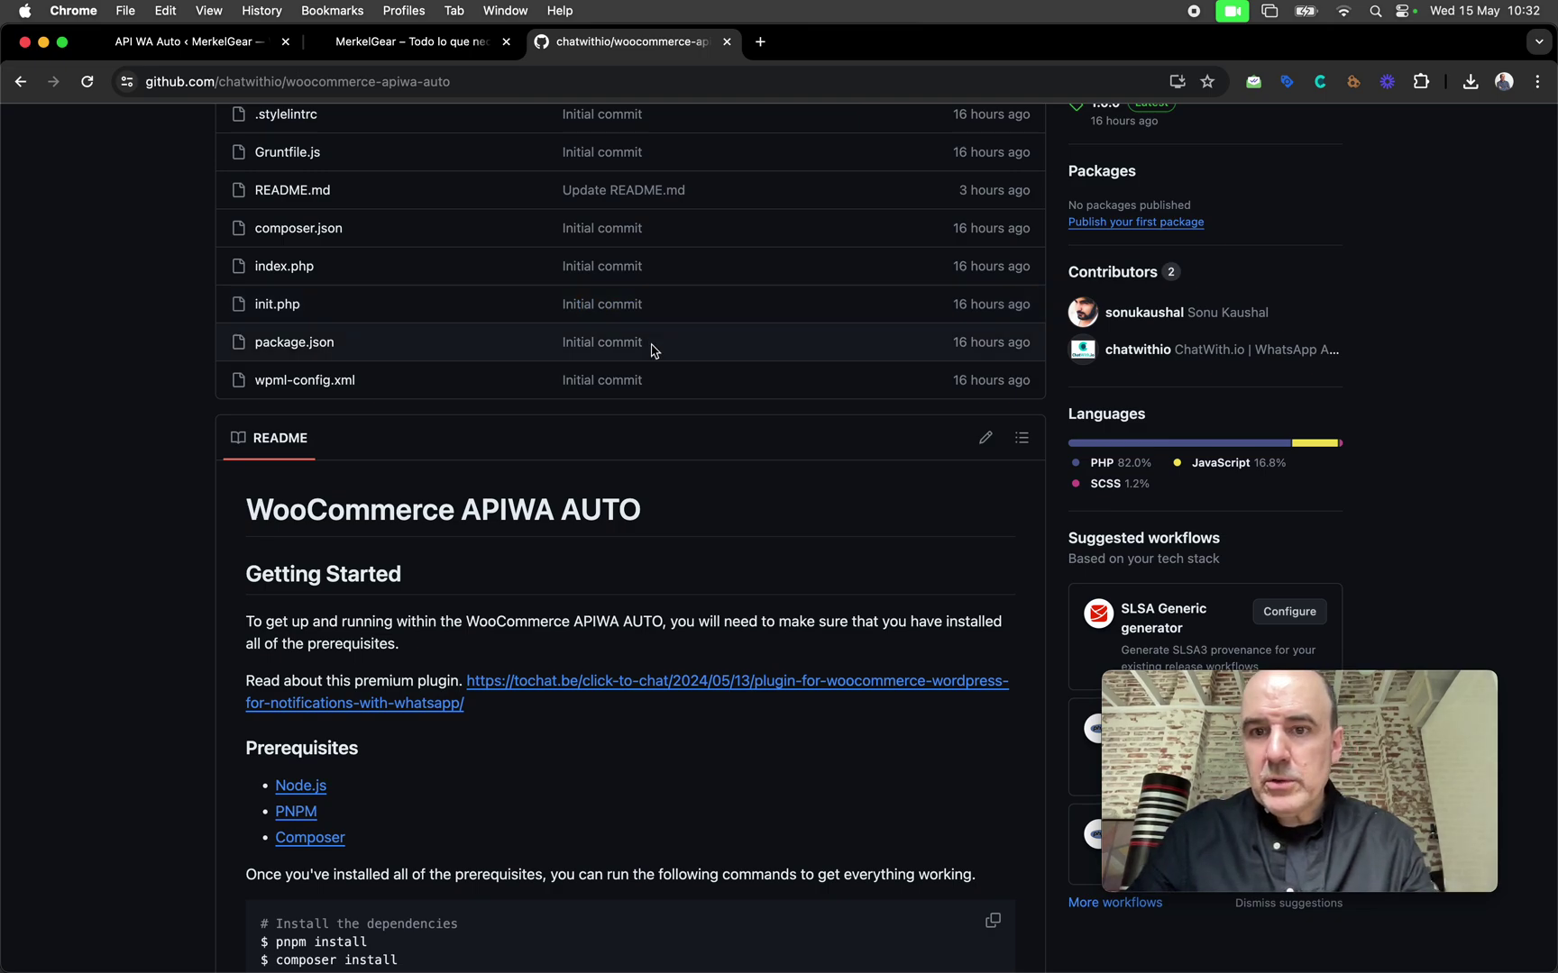
scroll(633, 300, down, 5)
scroll(645, 328, down, 2)
scroll(652, 349, up, 10)
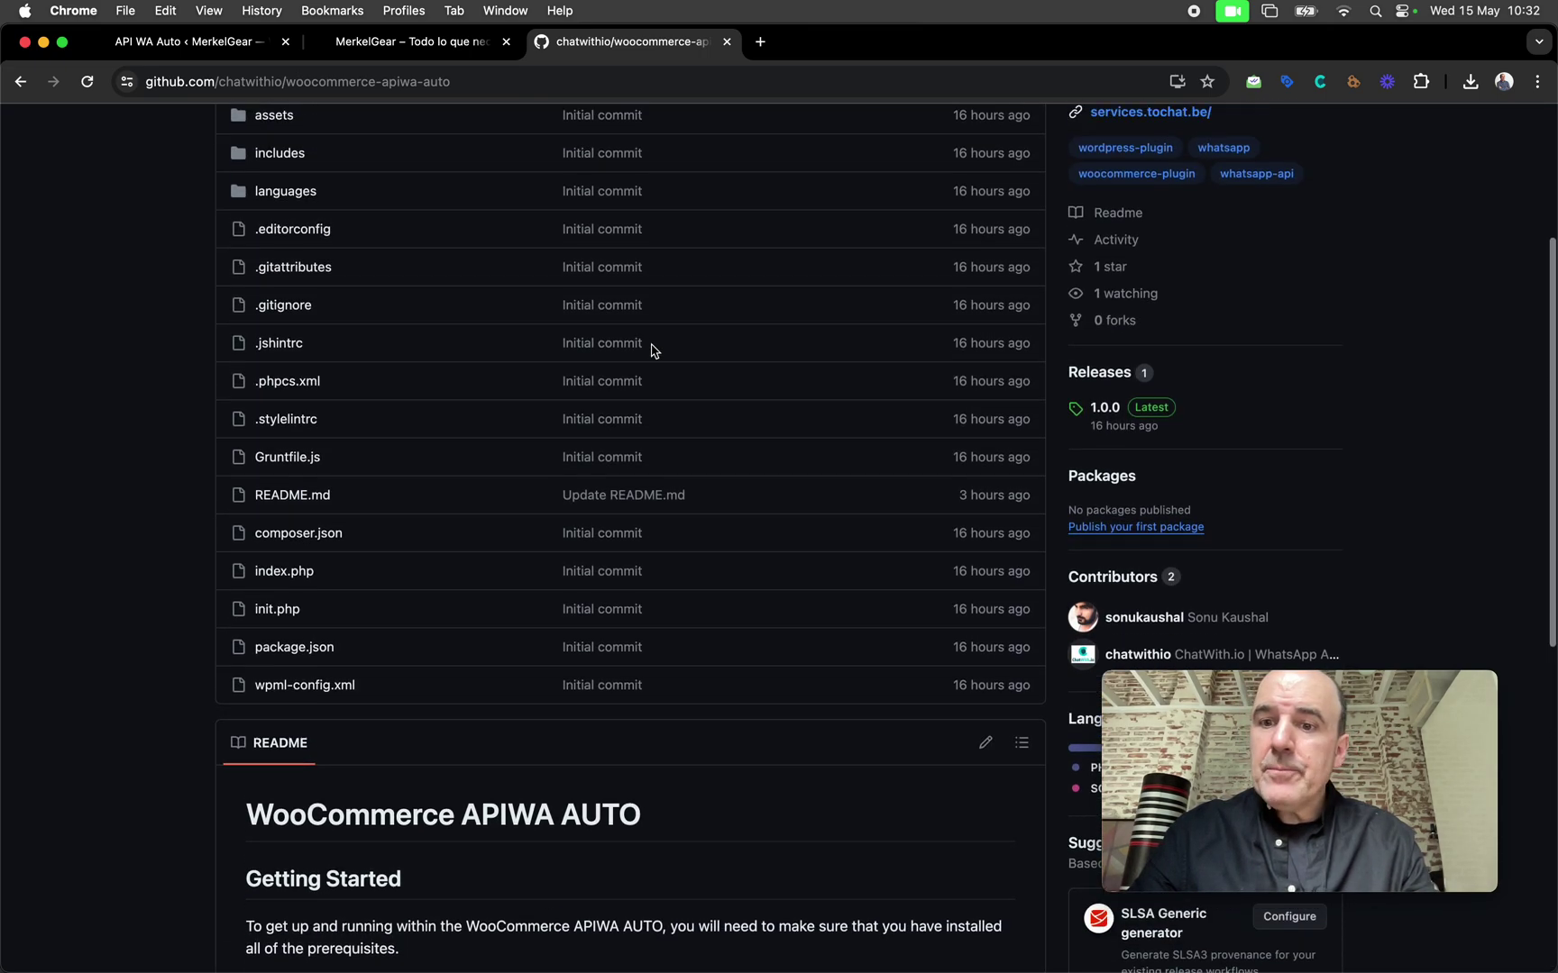
scroll(652, 350, up, 1)
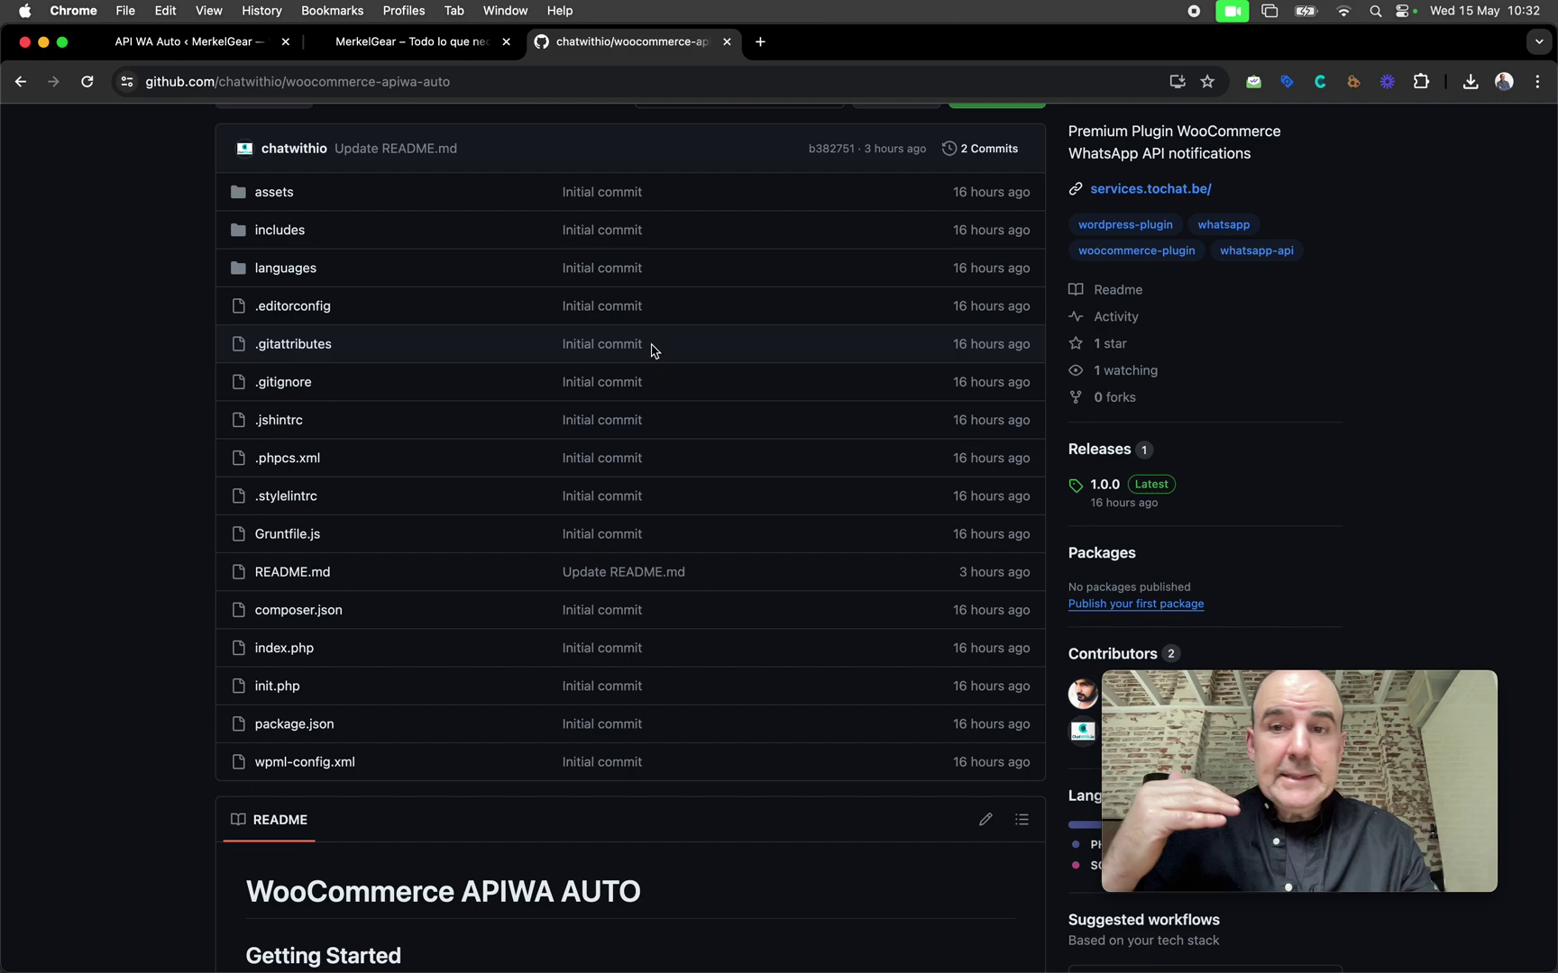